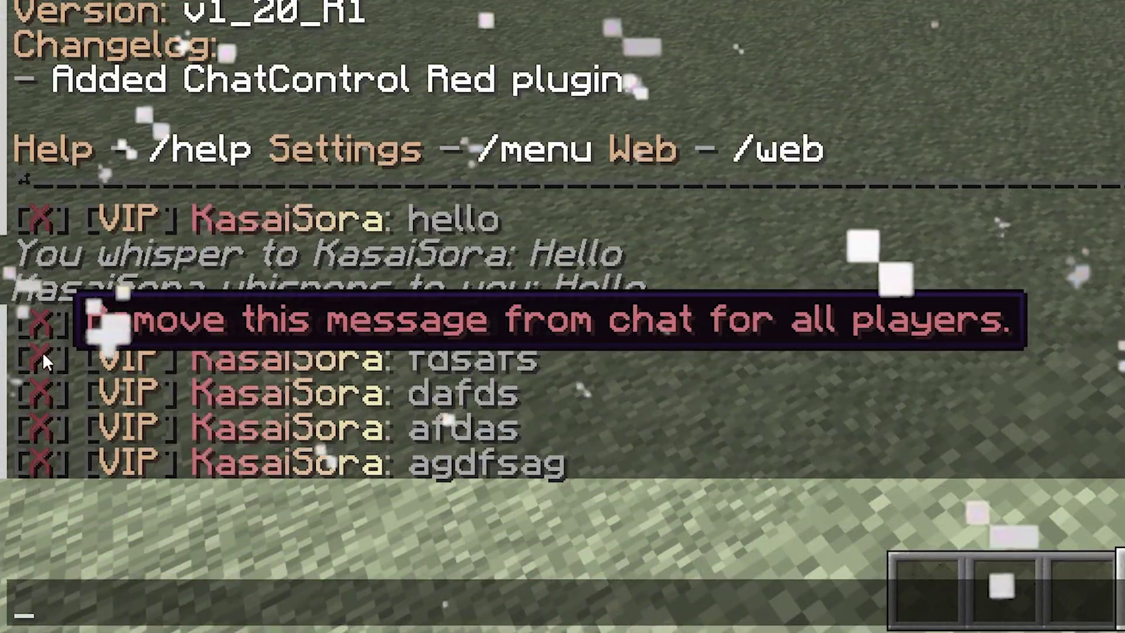
Remove the "fdsafs" message from chat for all players and send "#ffbb33 Hello there how are you doing?".
{"action": "left_click", "coordinate": [43, 351]}
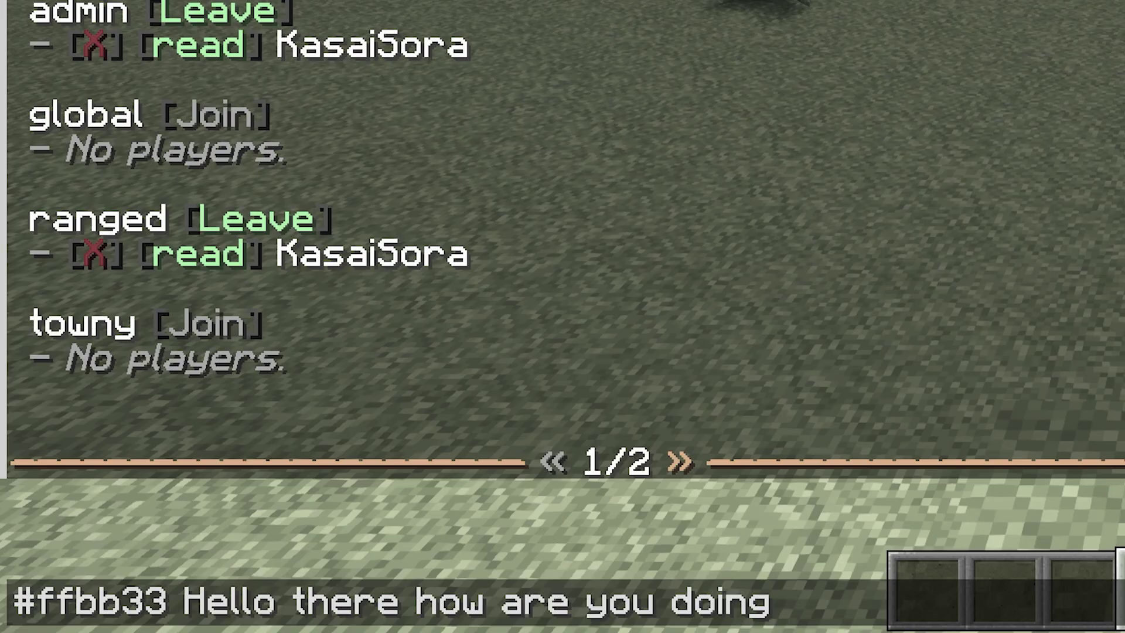
{"action": "type", "text": "?"}
{"action": "key", "text": "Return"}
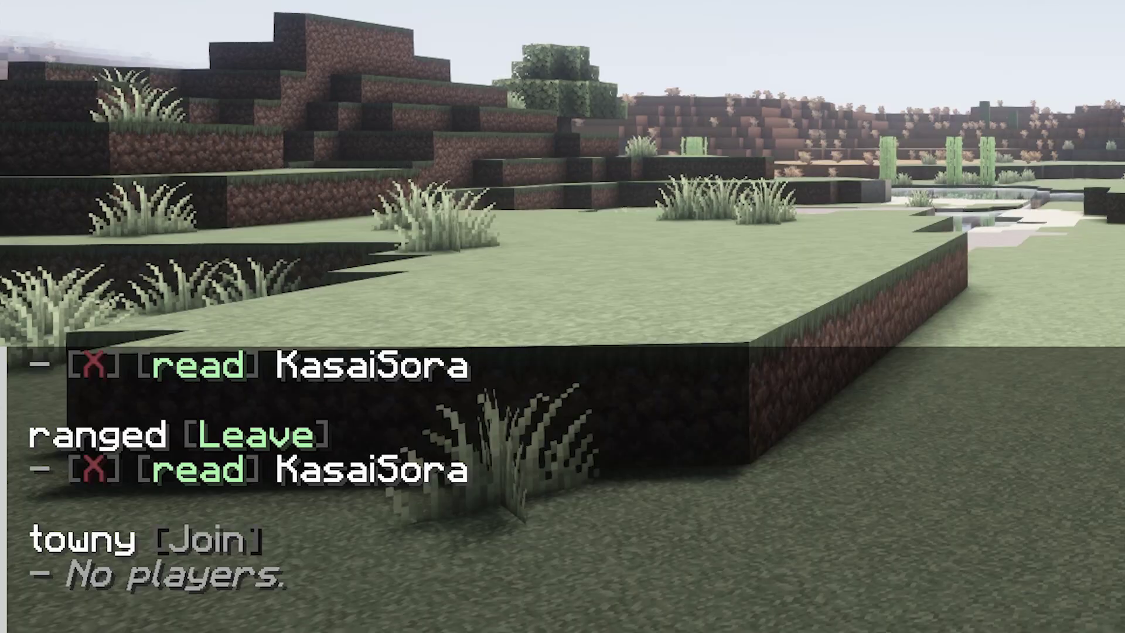
Send "hello" in public chat and whisper "Hello" to the sender of that message.
{"action": "key", "text": "t"}
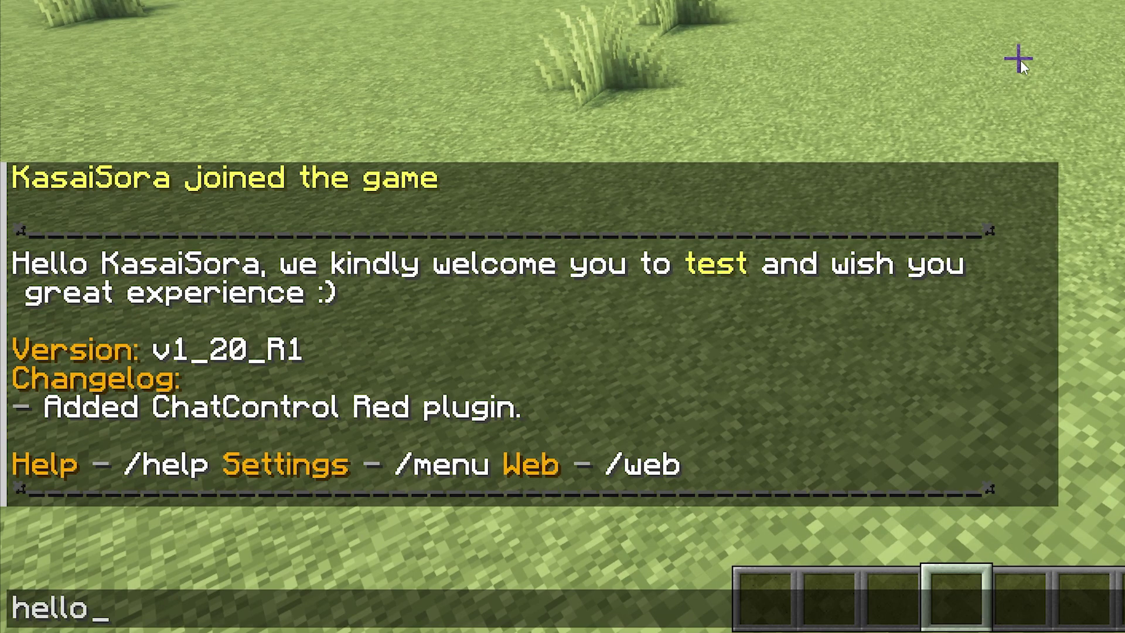
{"action": "key", "text": "Return"}
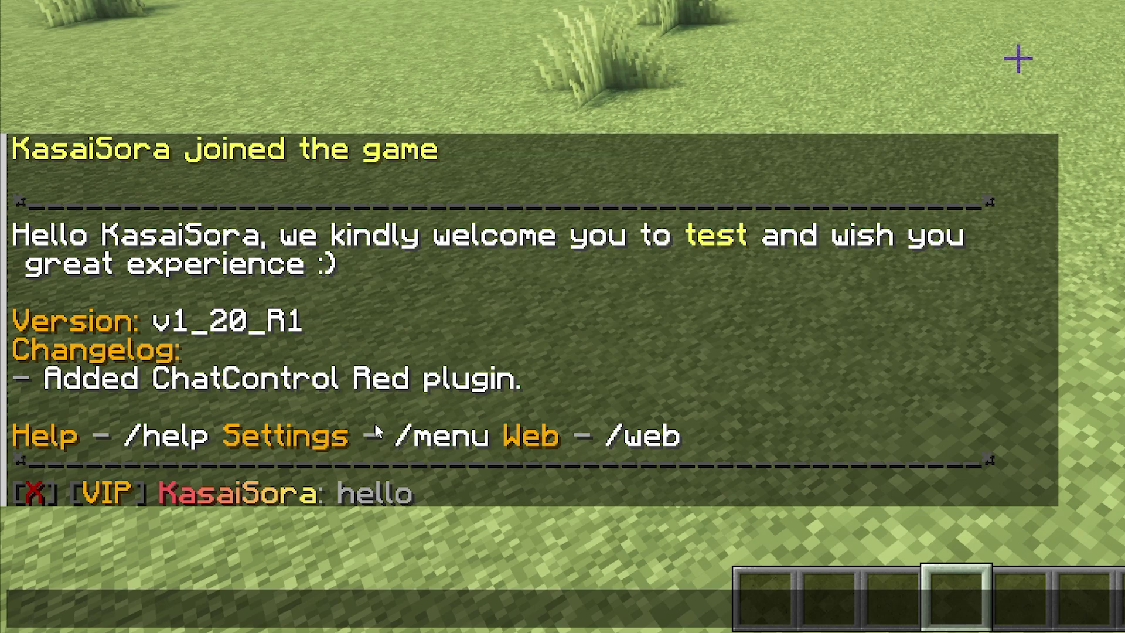
{"action": "left_click", "coordinate": [228, 495]}
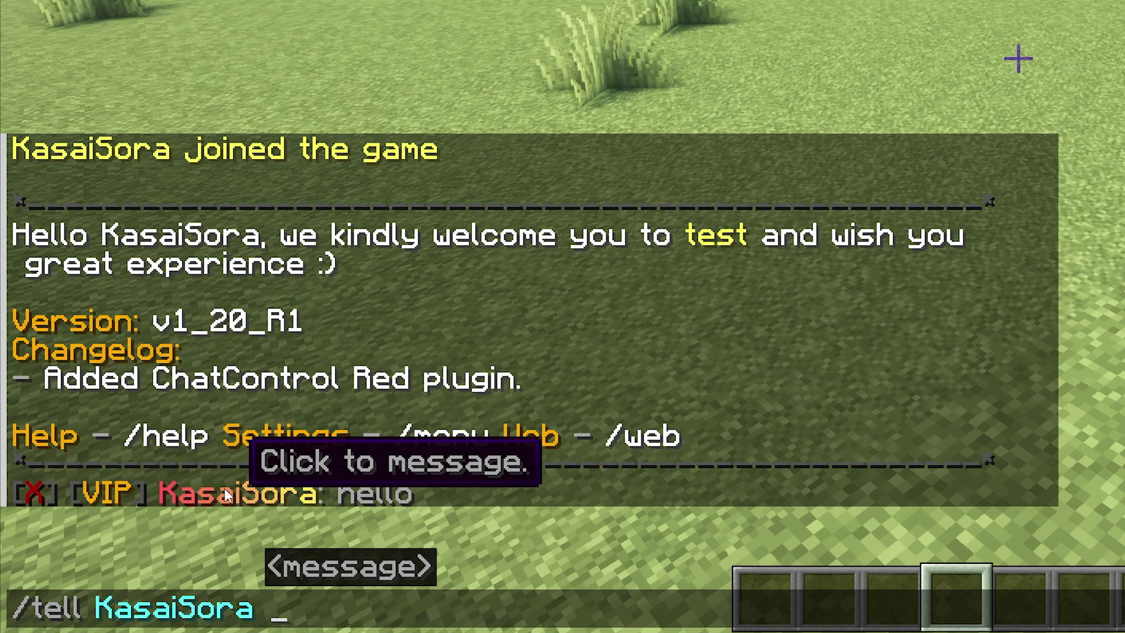
{"action": "type", "text": "Hello"}
{"action": "key", "text": "Return"}
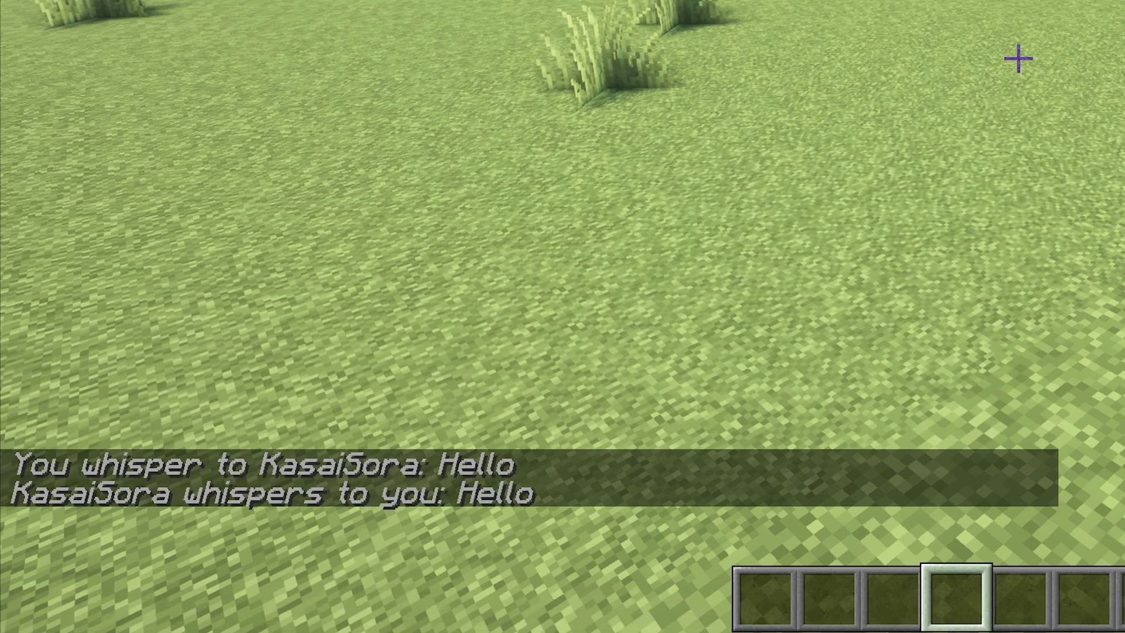
Send the test chat messages "gsadfas", "fdsafs", "dafds", "afdas" and "agdfsag".
{"action": "key", "text": "t"}
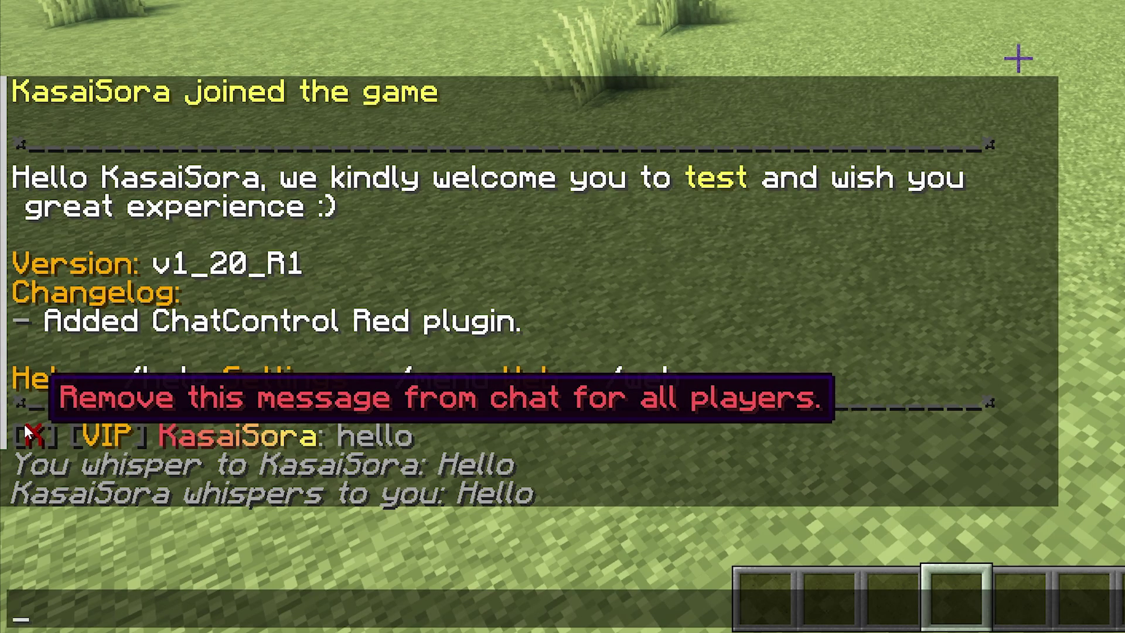
{"action": "type", "text": "gsadfas"}
{"action": "key", "text": "Return"}
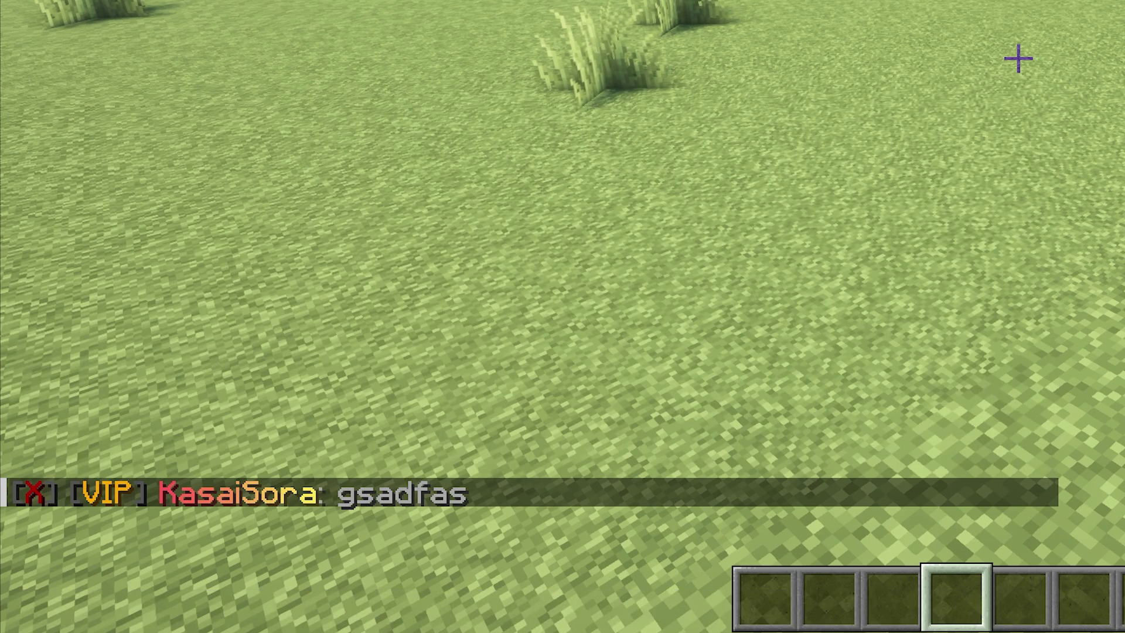
{"action": "type", "text": "tfdsafs"}
{"action": "key", "text": "Return"}
{"action": "type", "text": "tdafds"}
{"action": "key", "text": "Return"}
{"action": "type", "text": "t"}
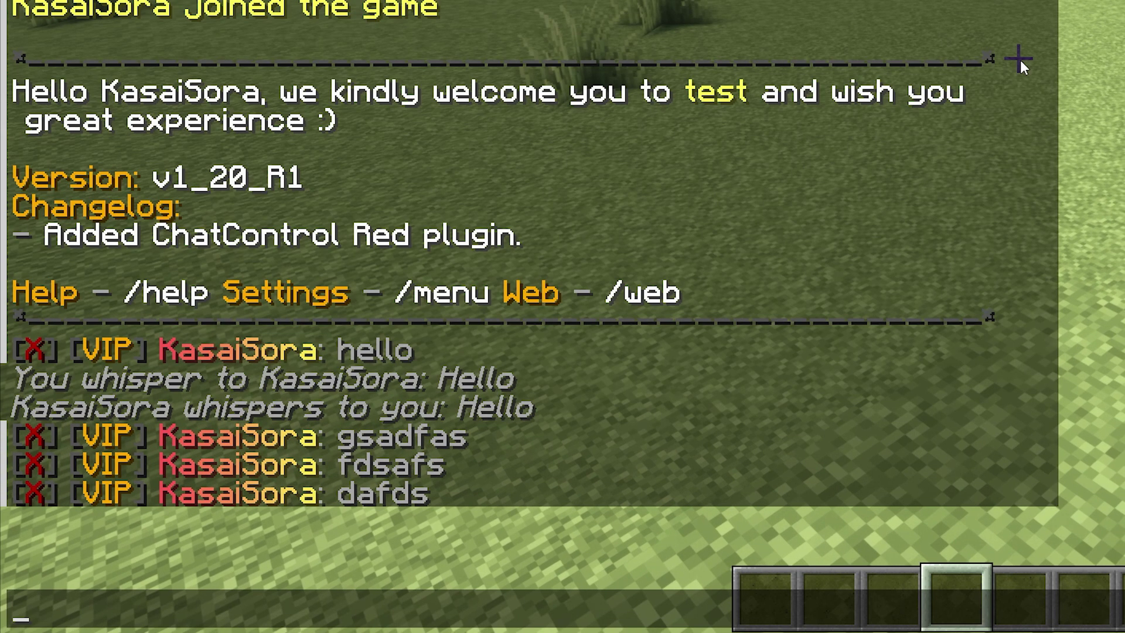
{"action": "type", "text": "afdas"}
{"action": "key", "text": "Return"}
{"action": "type", "text": "tagdfsag"}
{"action": "key", "text": "Return"}
Remove the sent test messages from chat for all players, starting with "fdsafs".
{"action": "type", "text": "ty"}
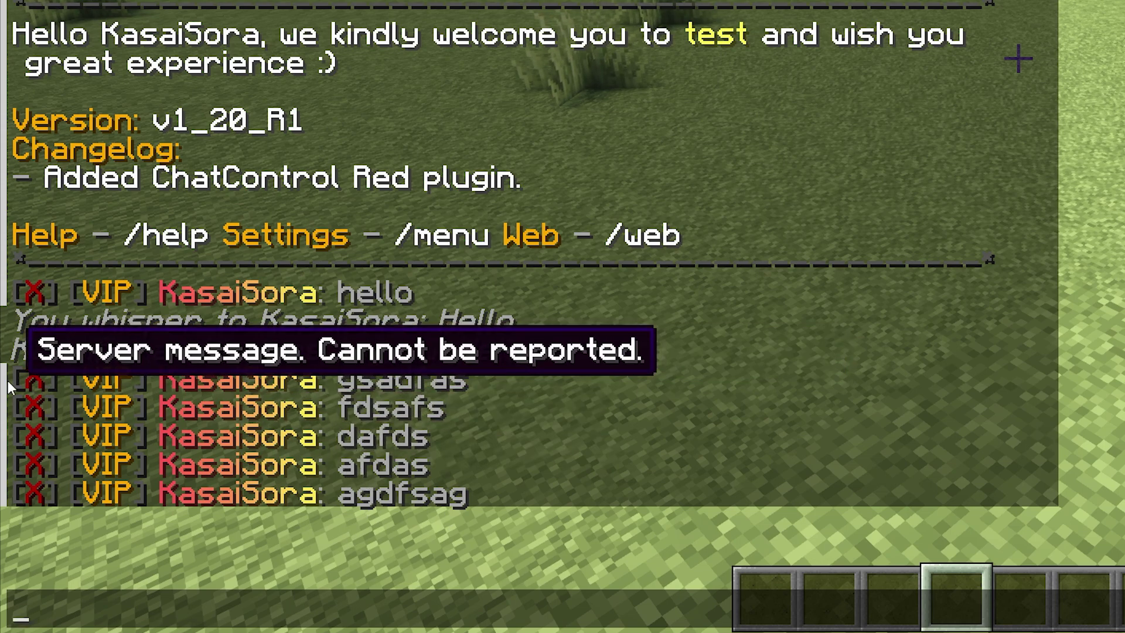
{"action": "left_click", "coordinate": [37, 402]}
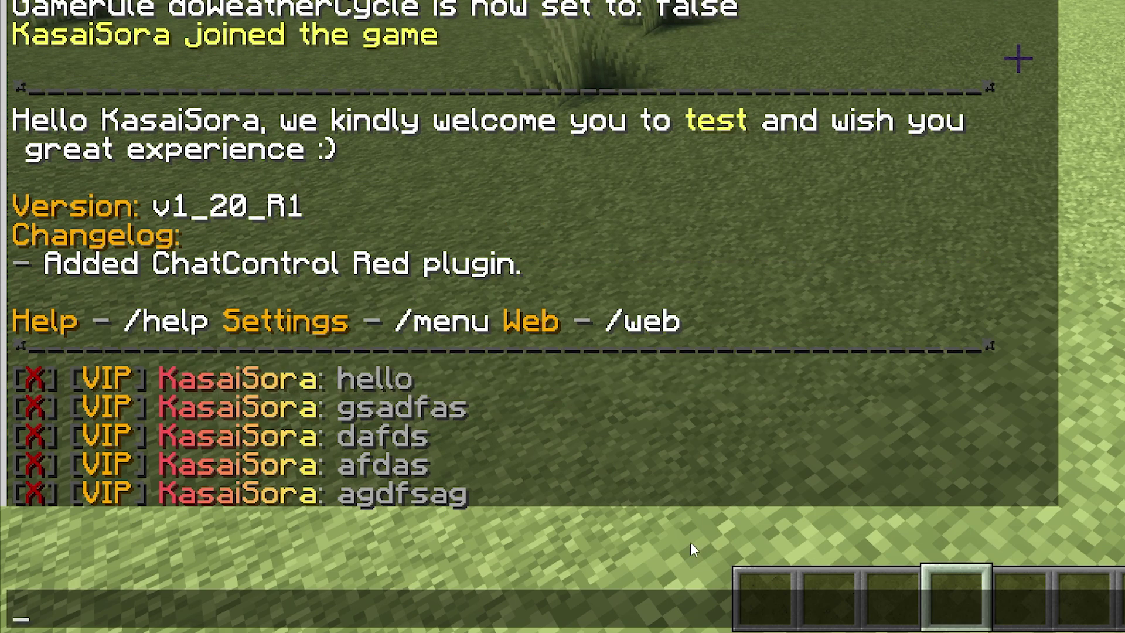
{"action": "left_click", "coordinate": [35, 438]}
{"action": "left_click", "coordinate": [35, 406]}
Send three more test chat messages: "ytdafsda", "afgsad" and "adfasd".
{"action": "type", "text": "y"}
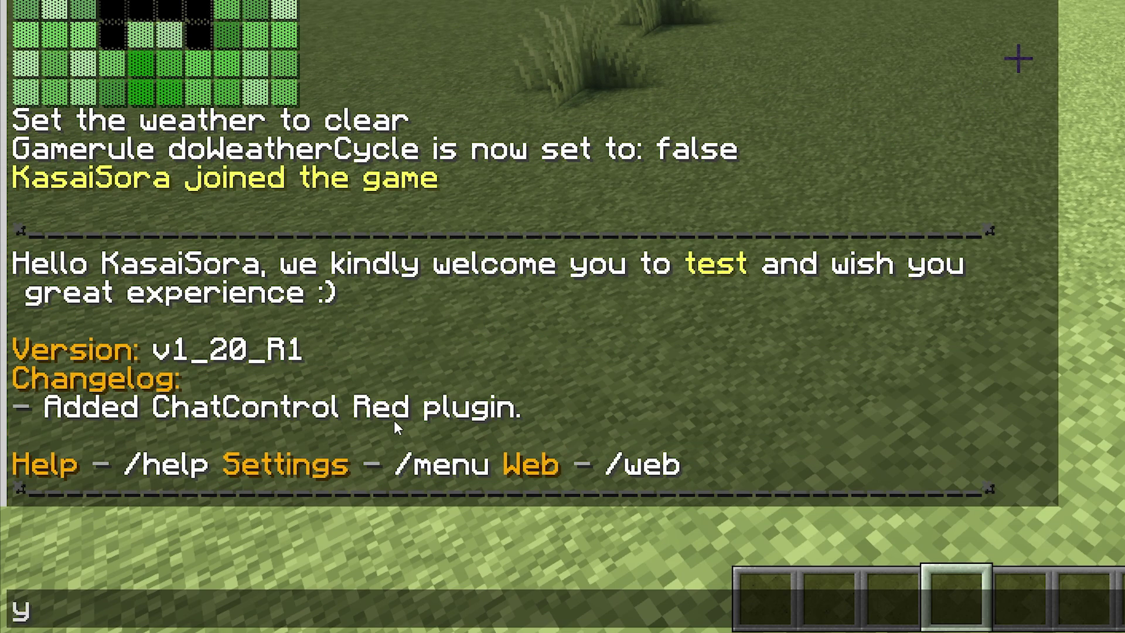
{"action": "type", "text": "tdafsda"}
{"action": "key", "text": "Return"}
{"action": "type", "text": "afgsad"}
{"action": "key", "text": "Return"}
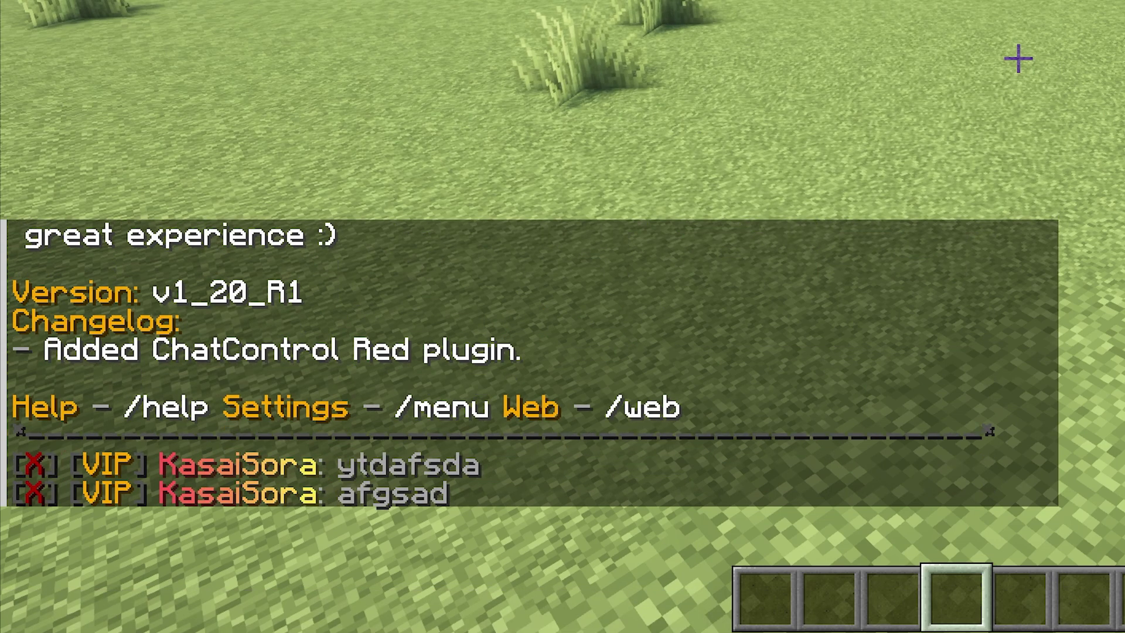
{"action": "type", "text": "tadfasd"}
{"action": "key", "text": "Return"}
List the online players of every chat channel with the channel list command and look through the list.
{"action": "key", "text": "t"}
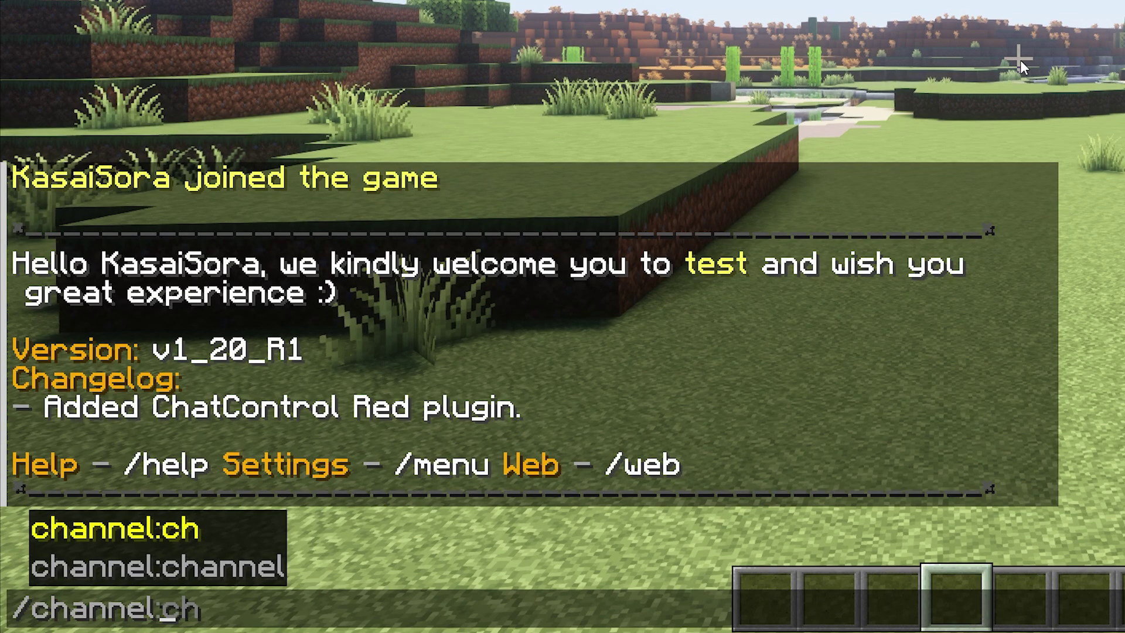
{"action": "type", "text": "list"}
{"action": "key", "text": "Return"}
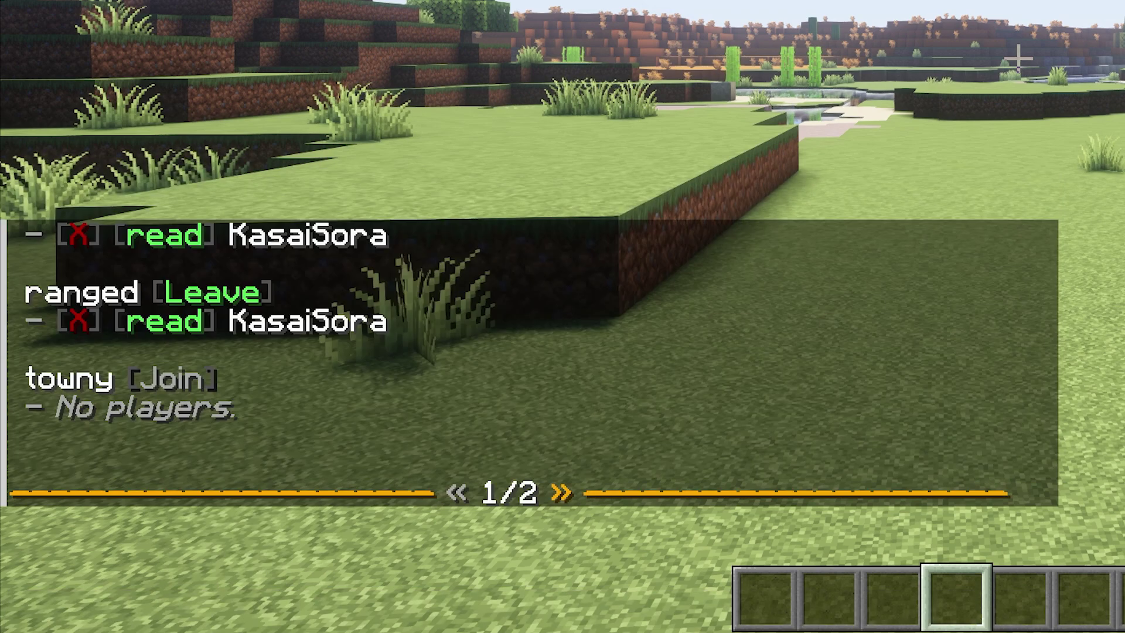
{"action": "key", "text": "t"}
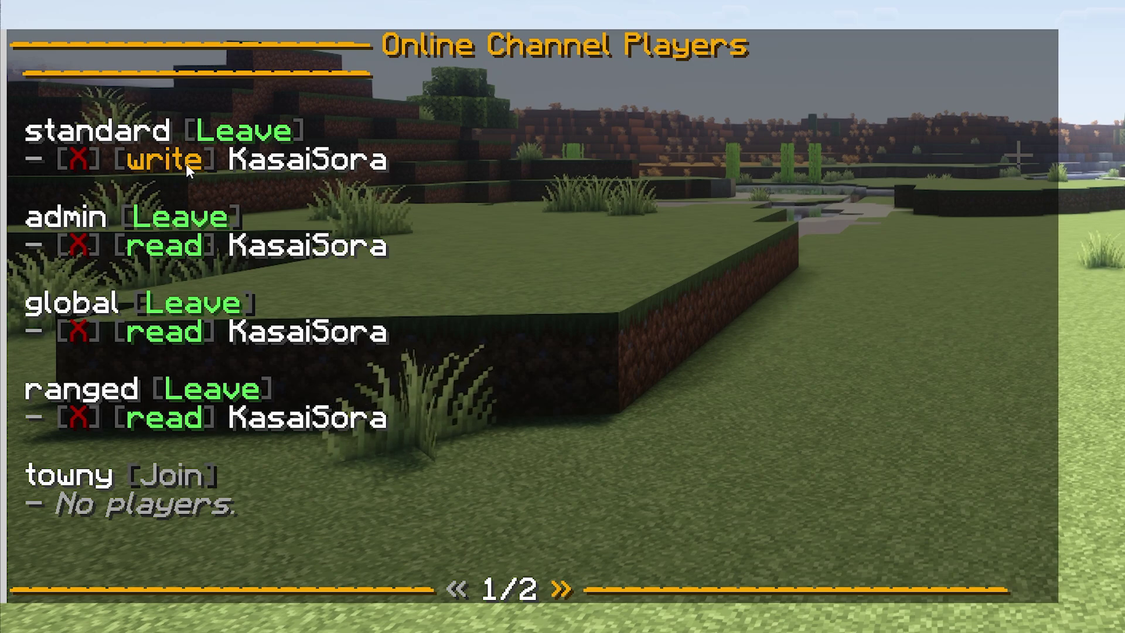
{"action": "key", "text": "Escape"}
Switch writing to the admin channel from the channels menu and send "hello" there.
{"action": "key", "text": "t"}
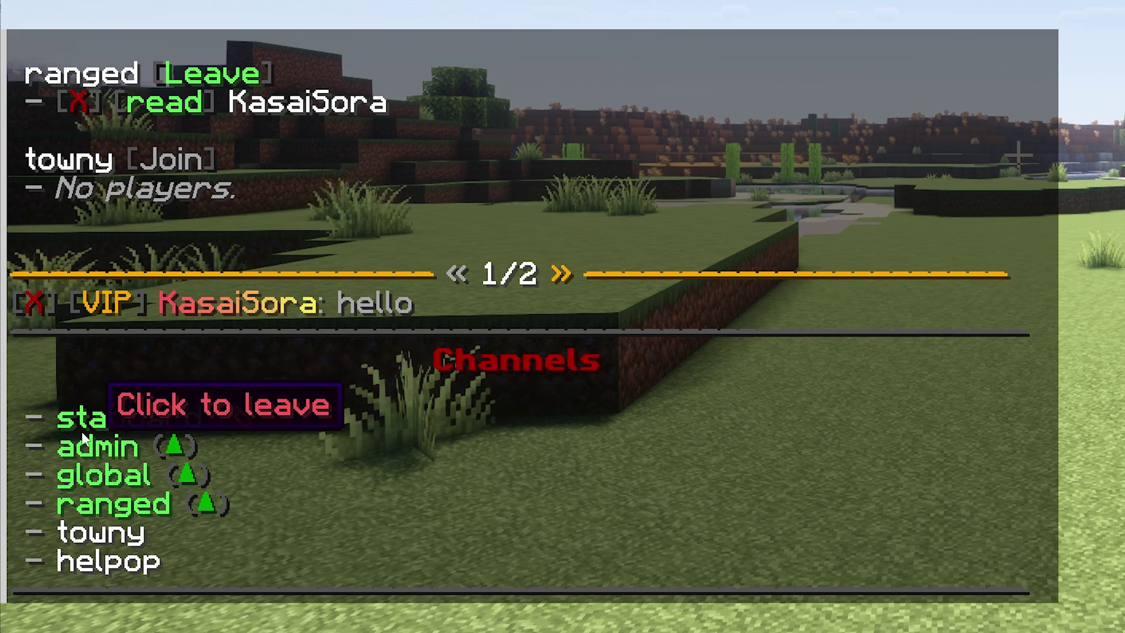
{"action": "left_click", "coordinate": [128, 441]}
{"action": "type", "text": "hello"}
{"action": "key", "text": "Return"}
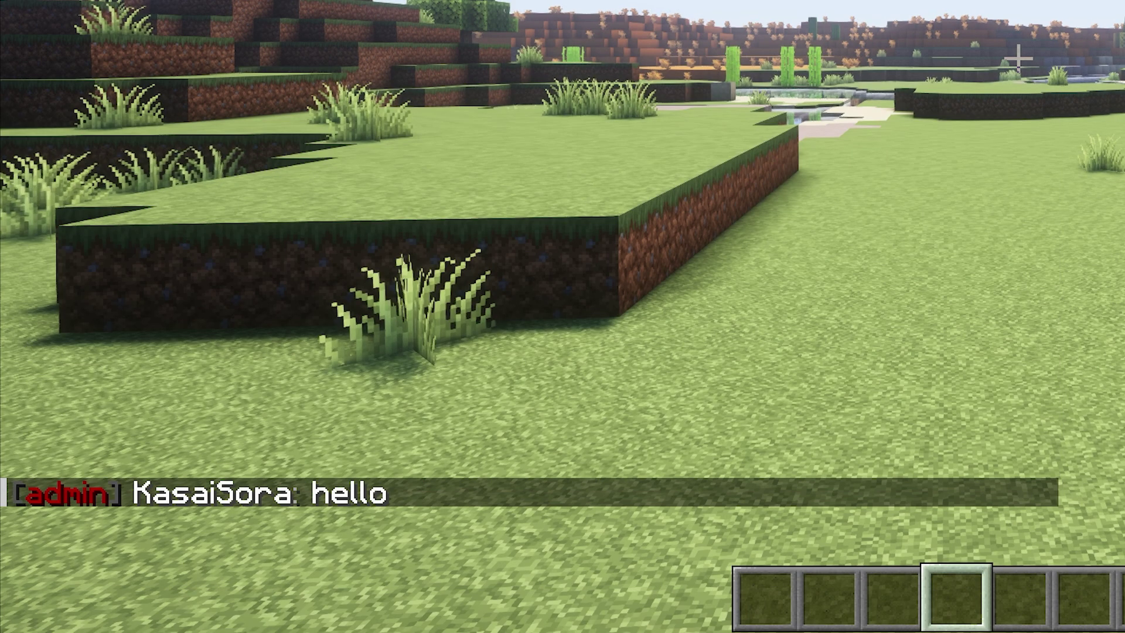
Leave the global and standard channels from the online channel players list, and rejoin the standard channel.
{"action": "key", "text": "t"}
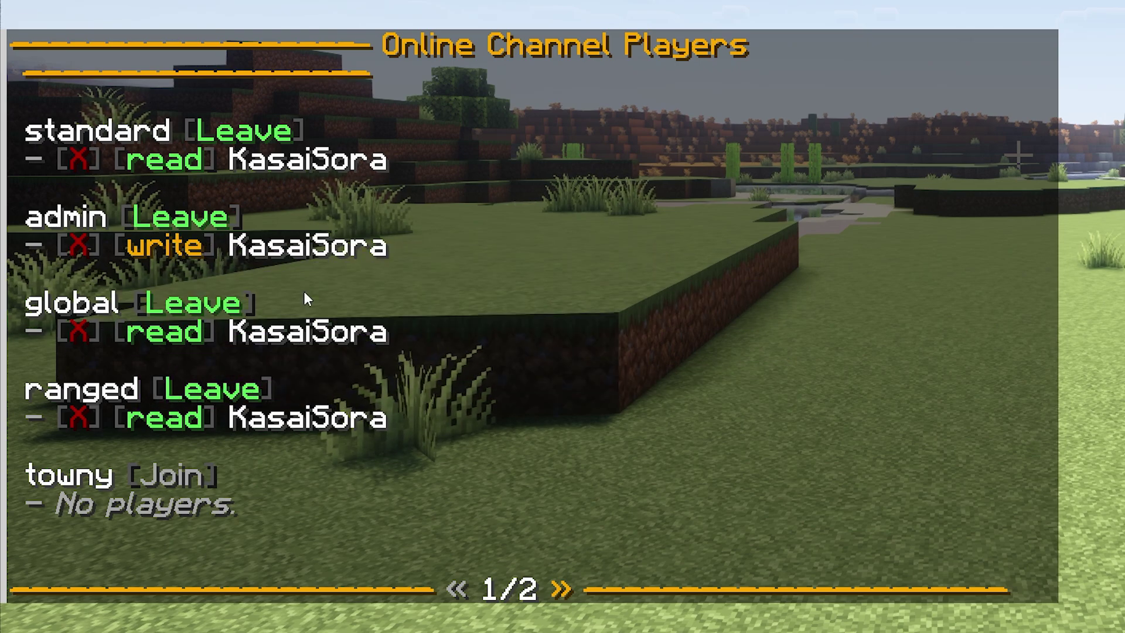
{"action": "left_click", "coordinate": [225, 301]}
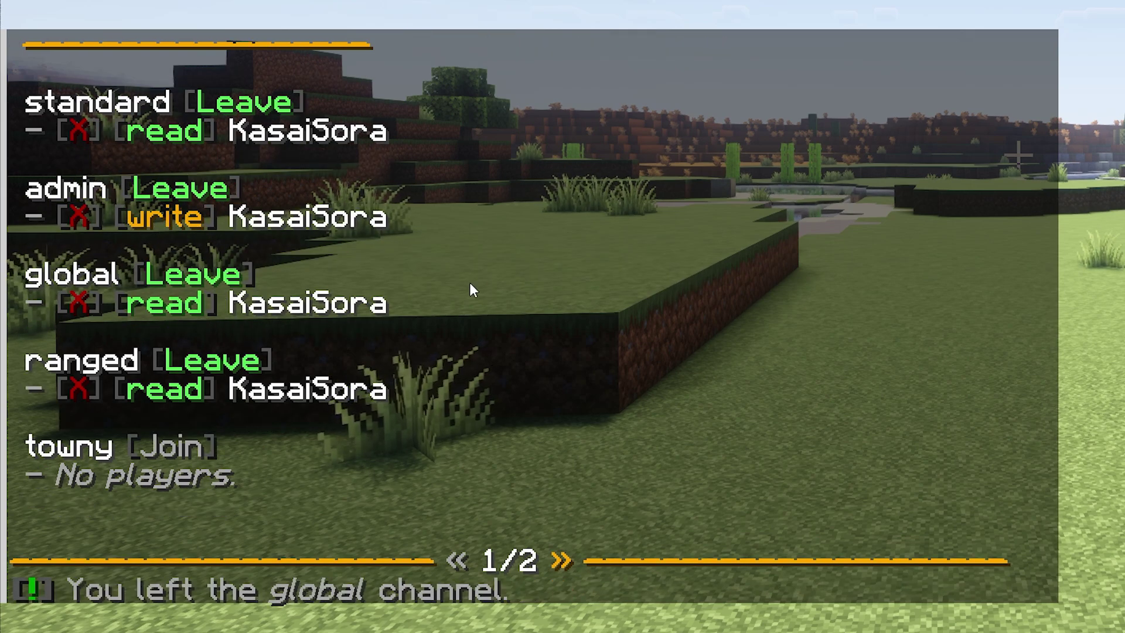
{"action": "left_click", "coordinate": [266, 302]}
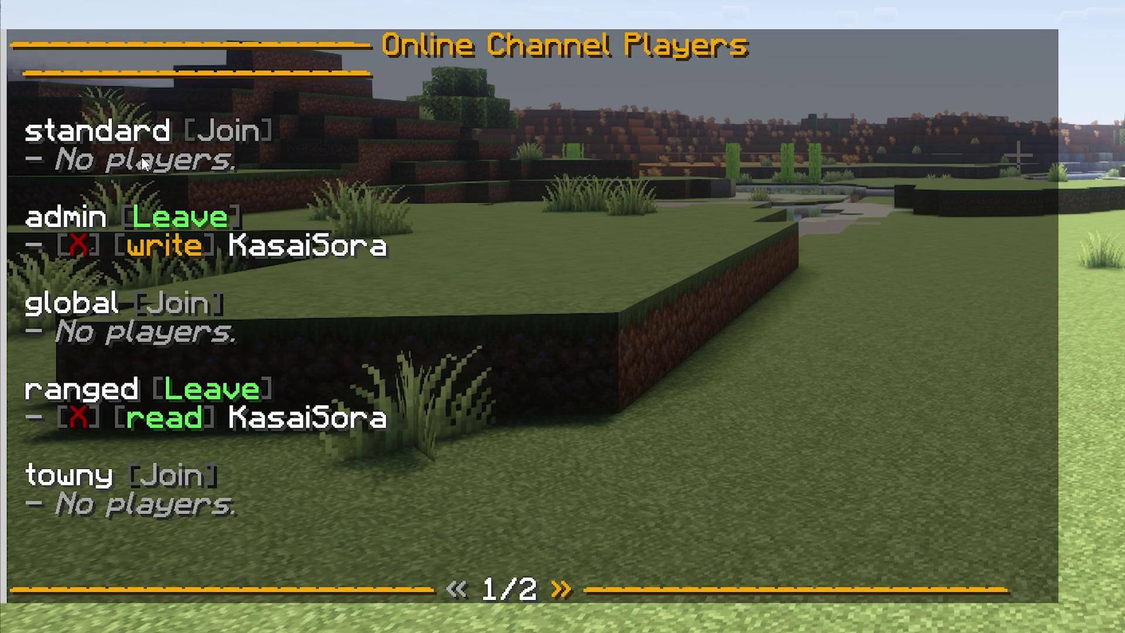
{"action": "left_click", "coordinate": [226, 130]}
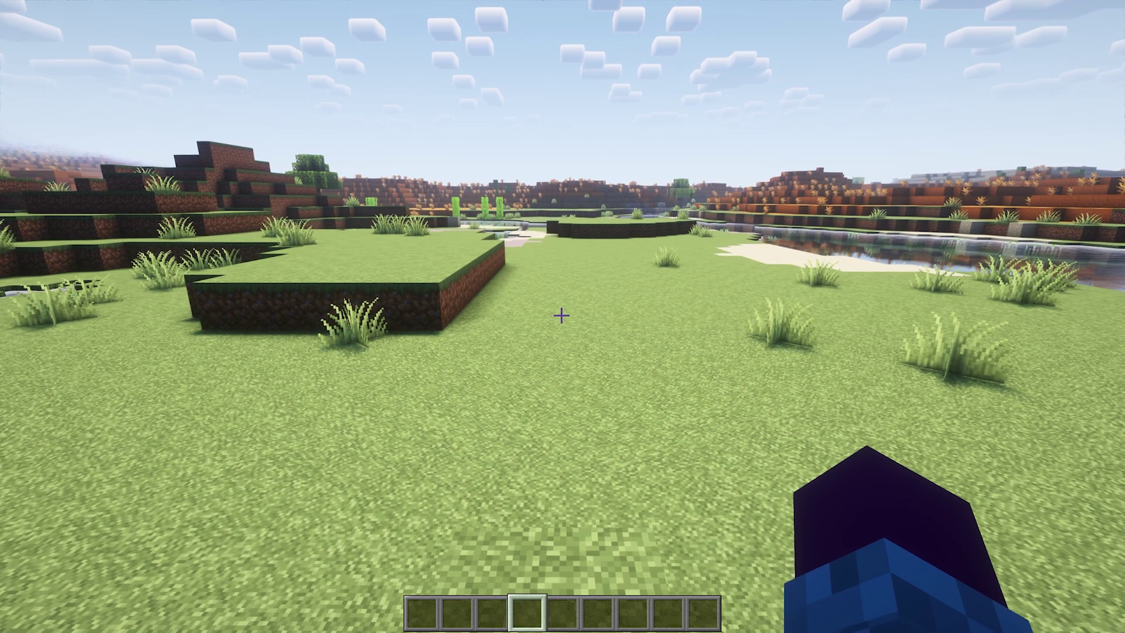
Send the hex-colored chat message "#ffbb33 Hello there how are you doing?".
{"action": "type", "text": "t#"}
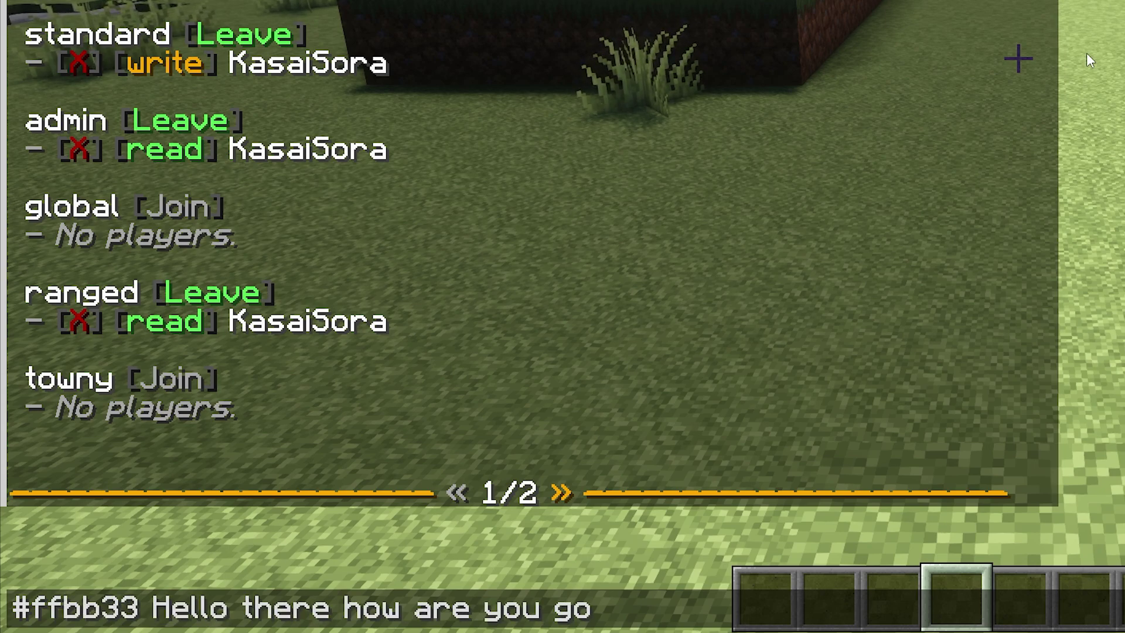
{"action": "type", "text": "oing?"}
{"action": "key", "text": "Return"}
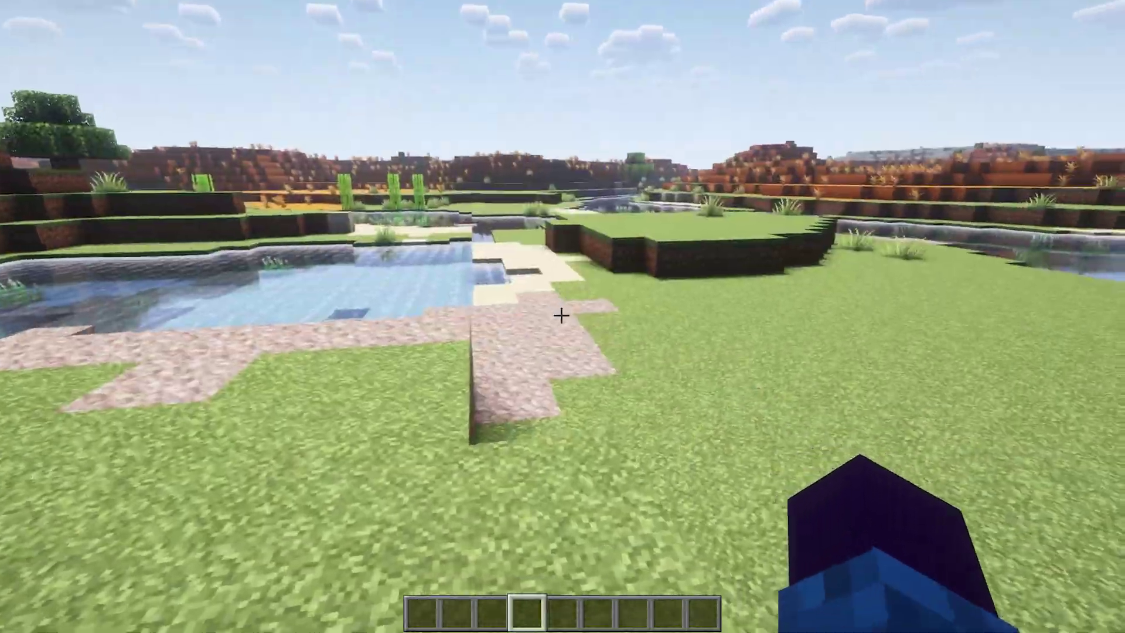
Announce the creeper head picture in chat by running "/chc announce image creeper-head.png 10".
{"action": "key", "text": "w"}
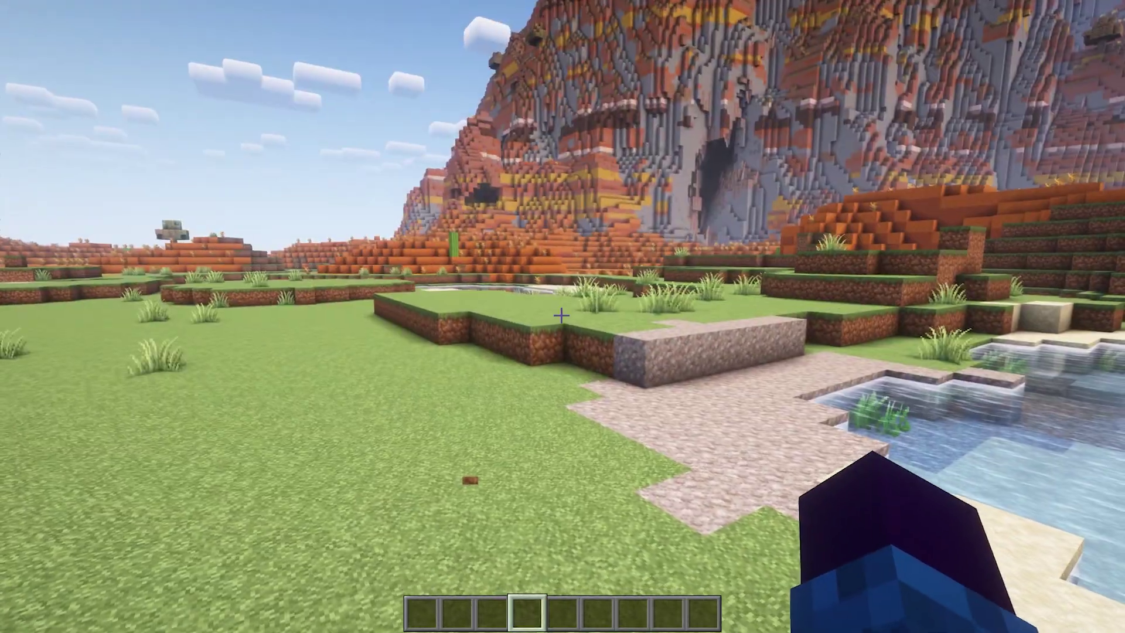
{"action": "key", "text": "slash"}
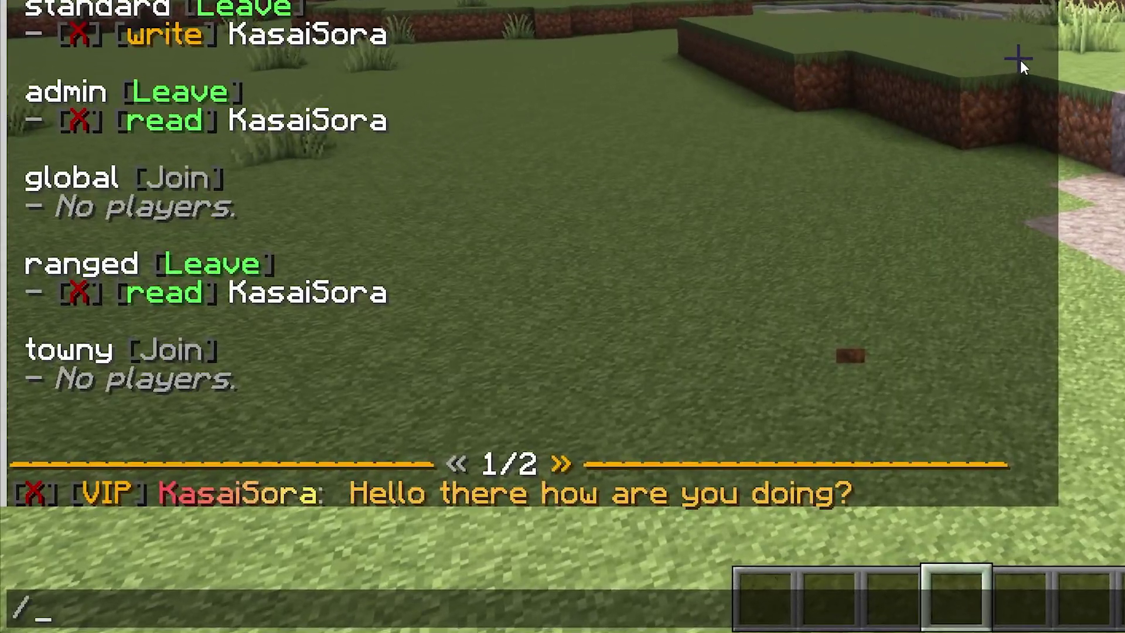
{"action": "type", "text": "channel"}
{"action": "key", "text": "BackSpace"}
{"action": "key", "text": "BackSpace"}
{"action": "key", "text": "BackSpace"}
{"action": "key", "text": "BackSpace"}
{"action": "key", "text": "BackSpace"}
{"action": "key", "text": "BackSpace"}
{"action": "key", "text": "BackSpace"}
{"action": "type", "text": "chc announce"}
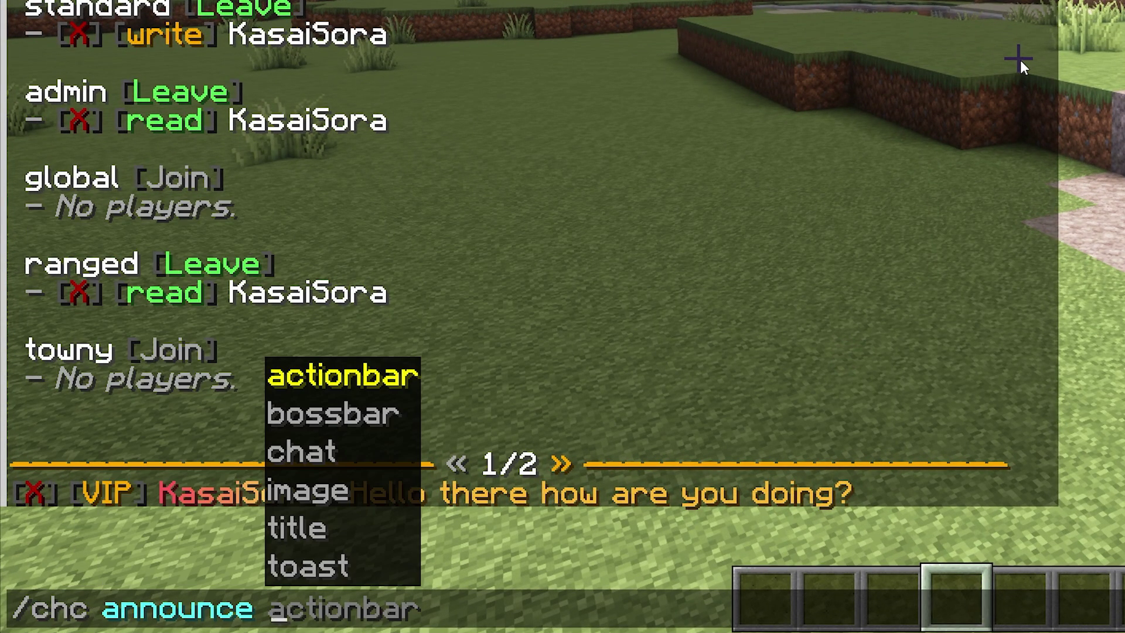
{"action": "left_click", "coordinate": [345, 491]}
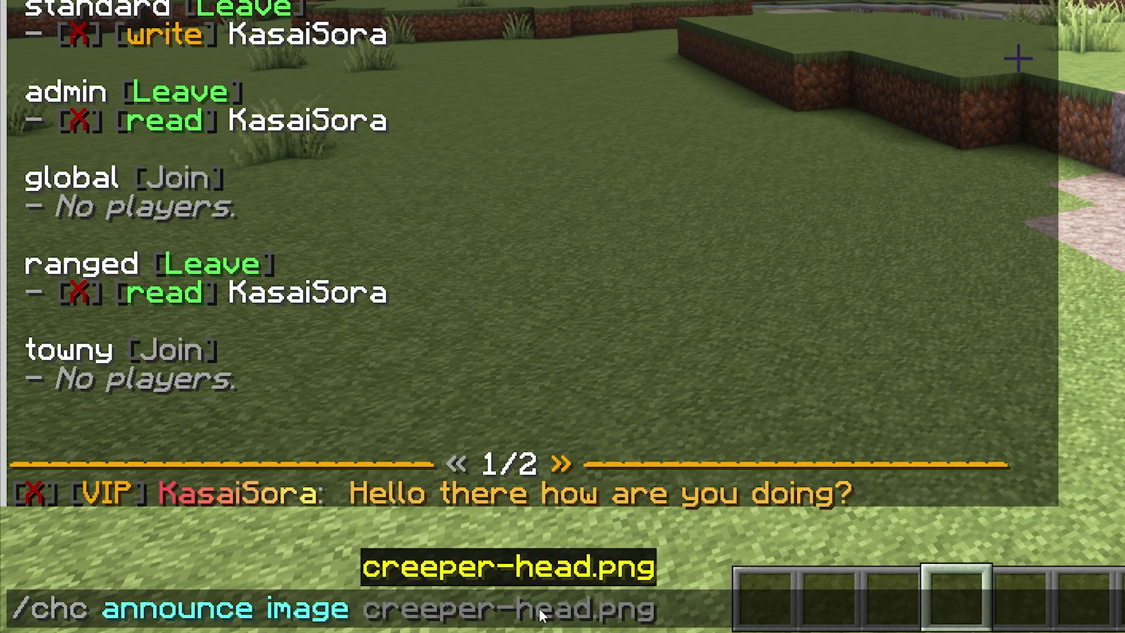
{"action": "left_click", "coordinate": [488, 561]}
{"action": "left_click", "coordinate": [699, 454]}
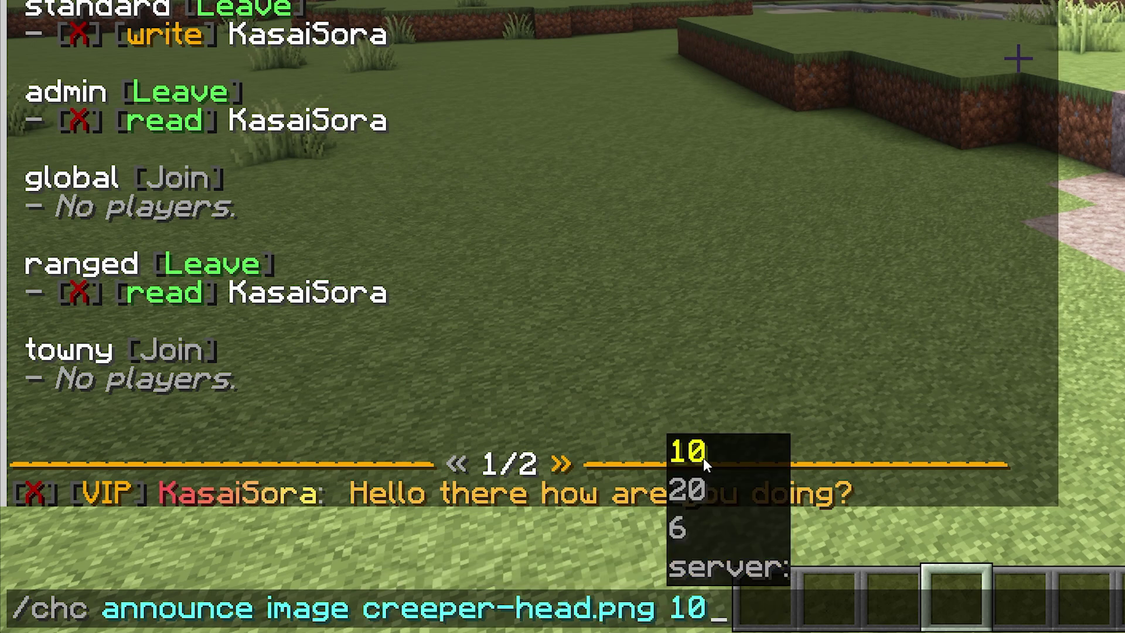
{"action": "key", "text": "Return"}
Share the held Crying Obsidian block in chat by sending "[item]".
{"action": "key", "text": "t"}
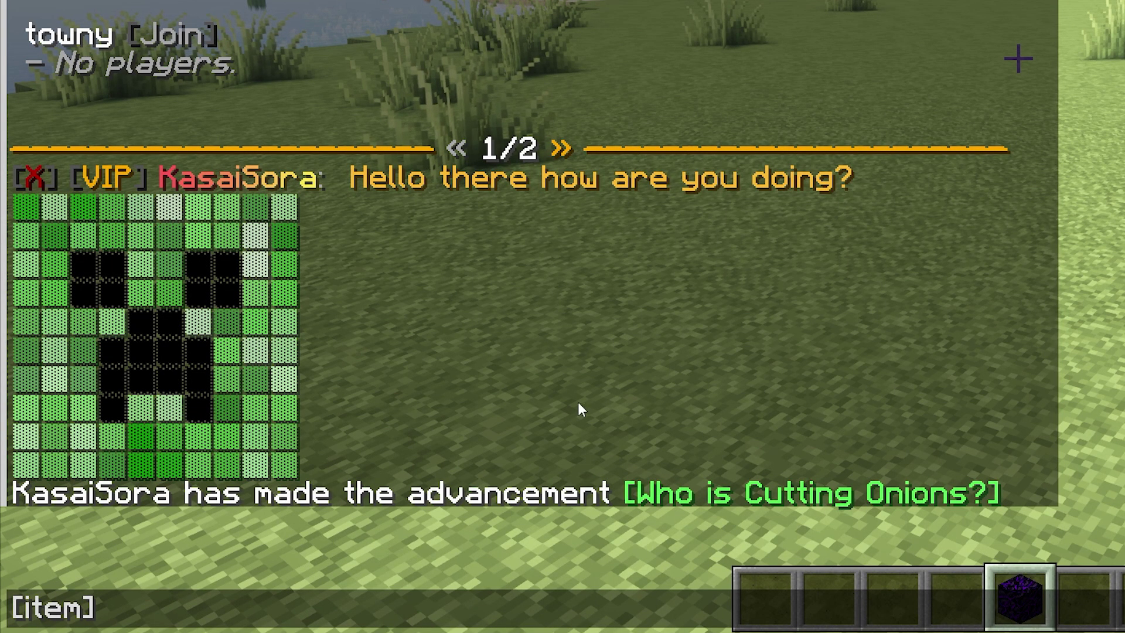
{"action": "key", "text": "Return"}
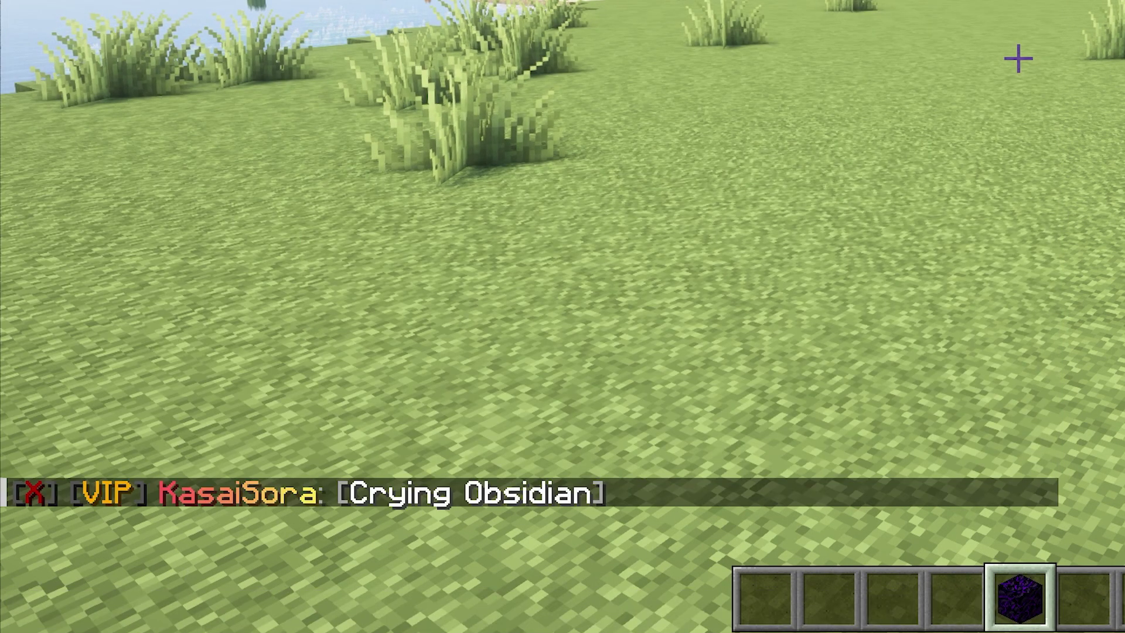
{"action": "key", "text": "t"}
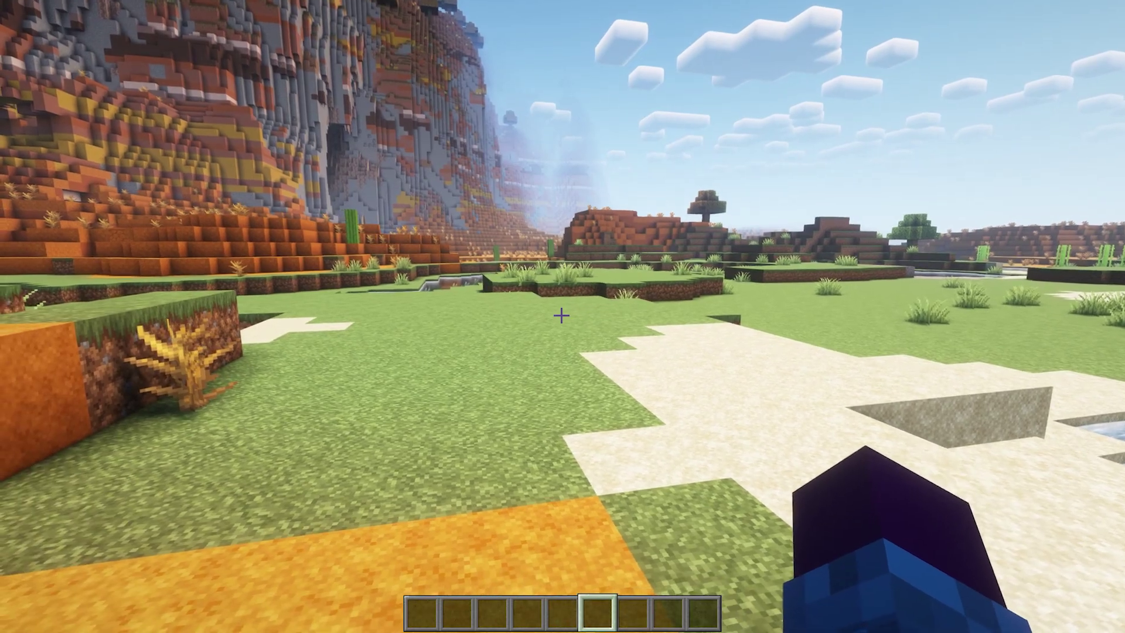
Open the help book by running "/chc book open help".
{"action": "key", "text": "slash"}
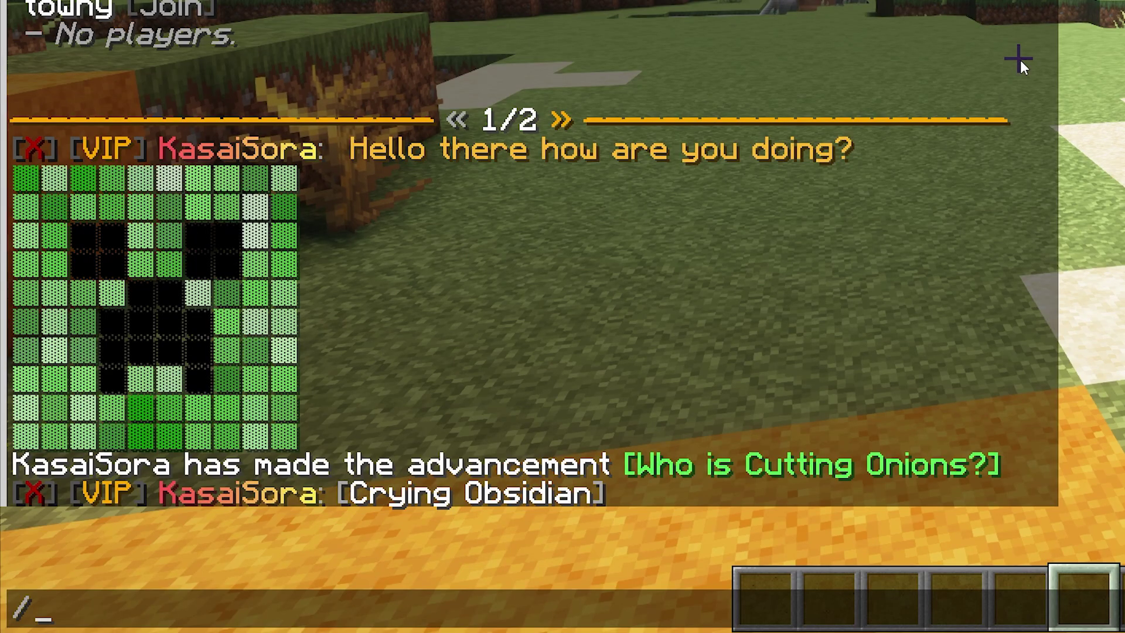
{"action": "type", "text": "chc:"}
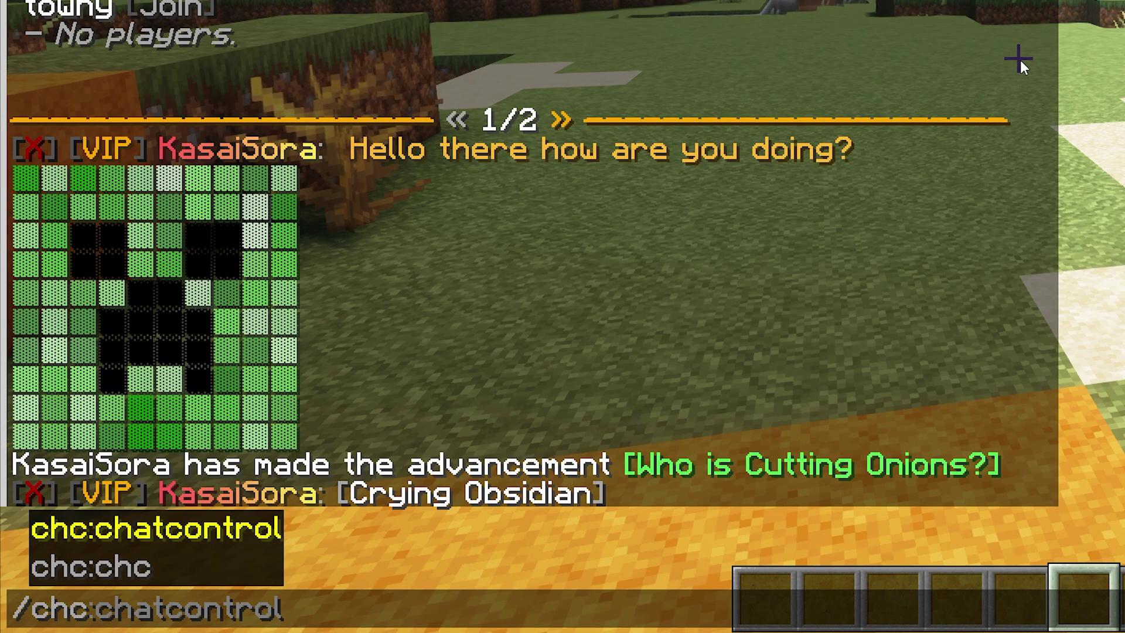
{"action": "type", "text": " book "}
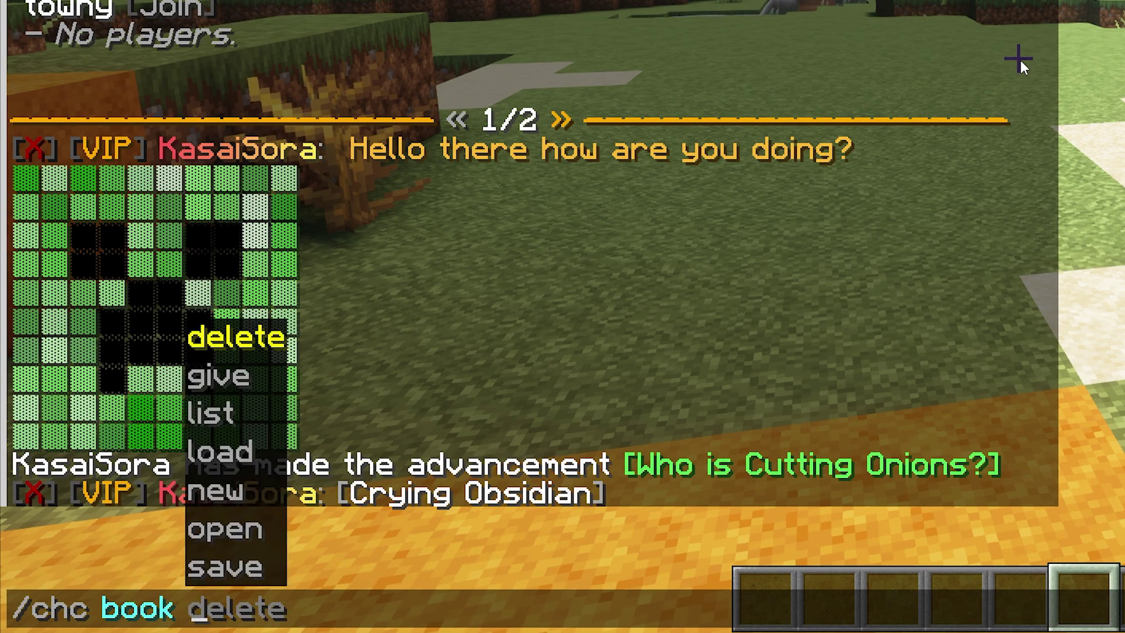
{"action": "type", "text": "open help"}
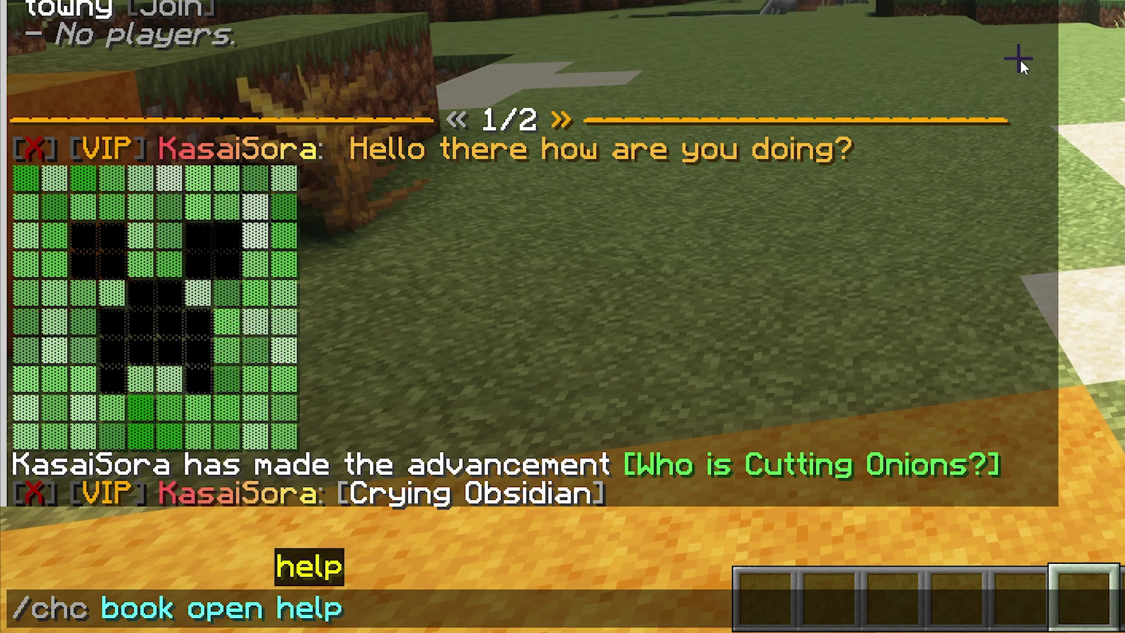
{"action": "key", "text": "Return"}
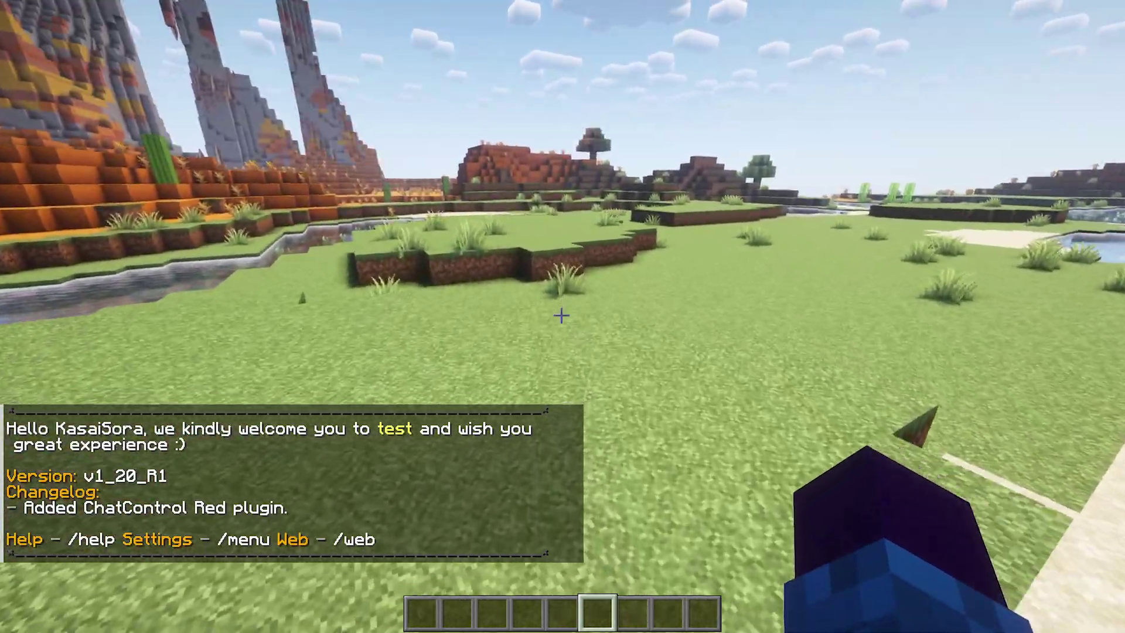
Examine the server's welcome message in the chat history.
{"action": "key", "text": "w"}
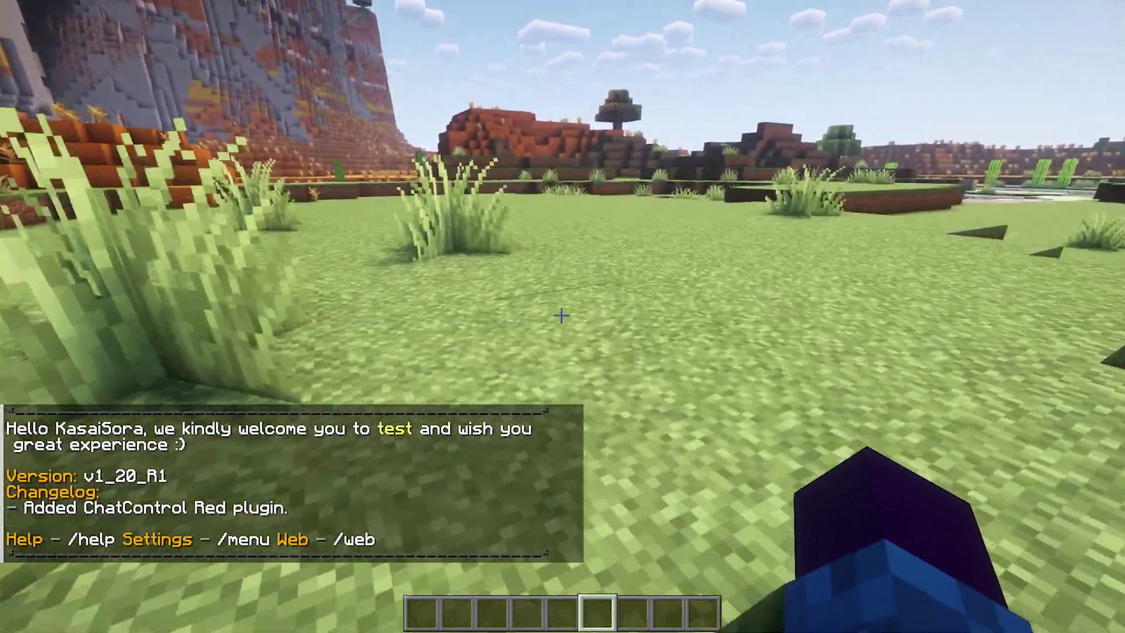
{"action": "key", "text": "t"}
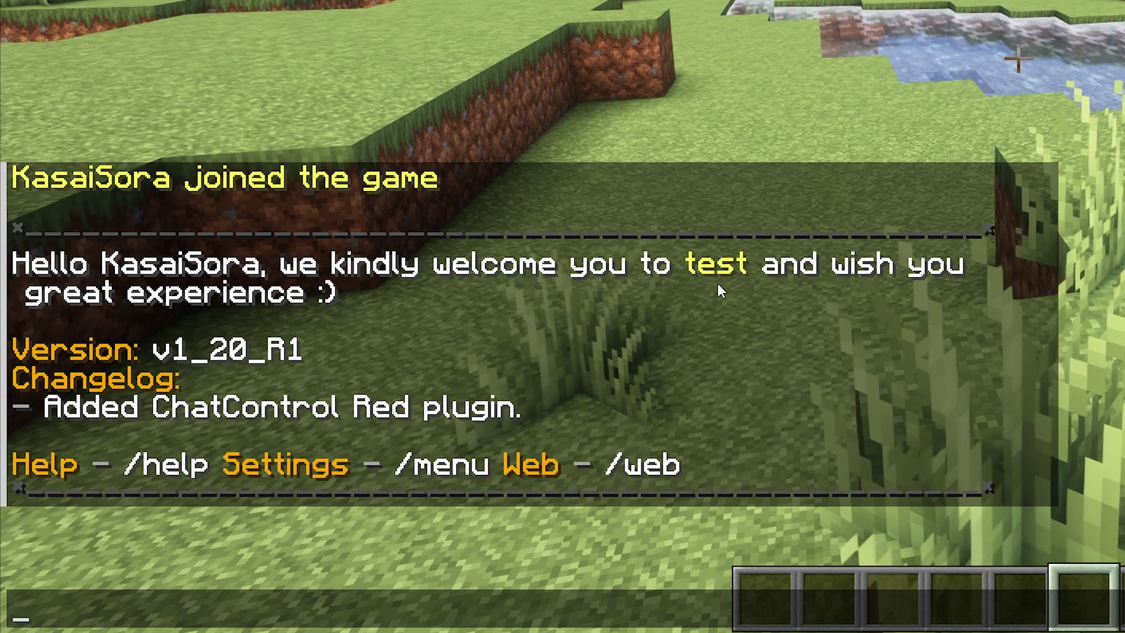
{"action": "key", "text": "Escape"}
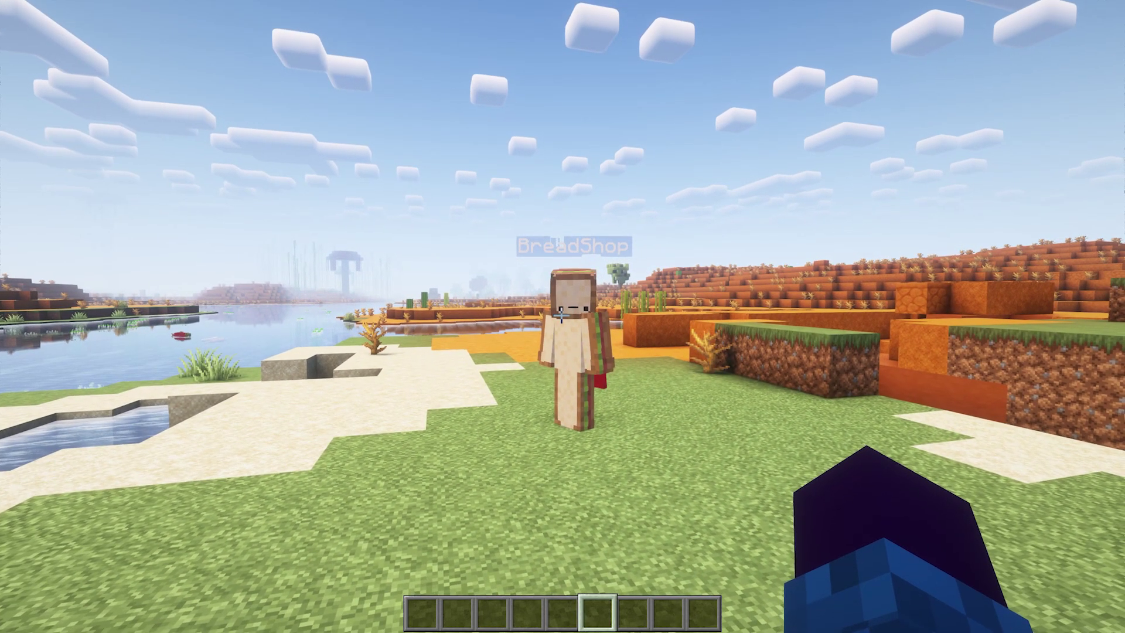
{"action": "key", "text": "c"}
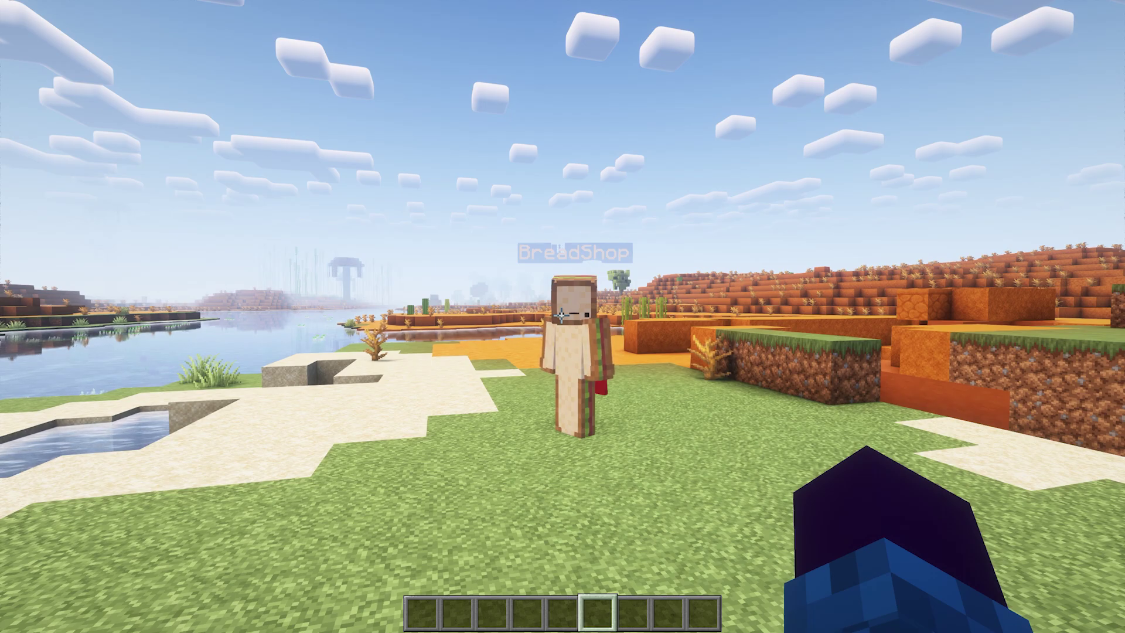
{"action": "key", "text": "w"}
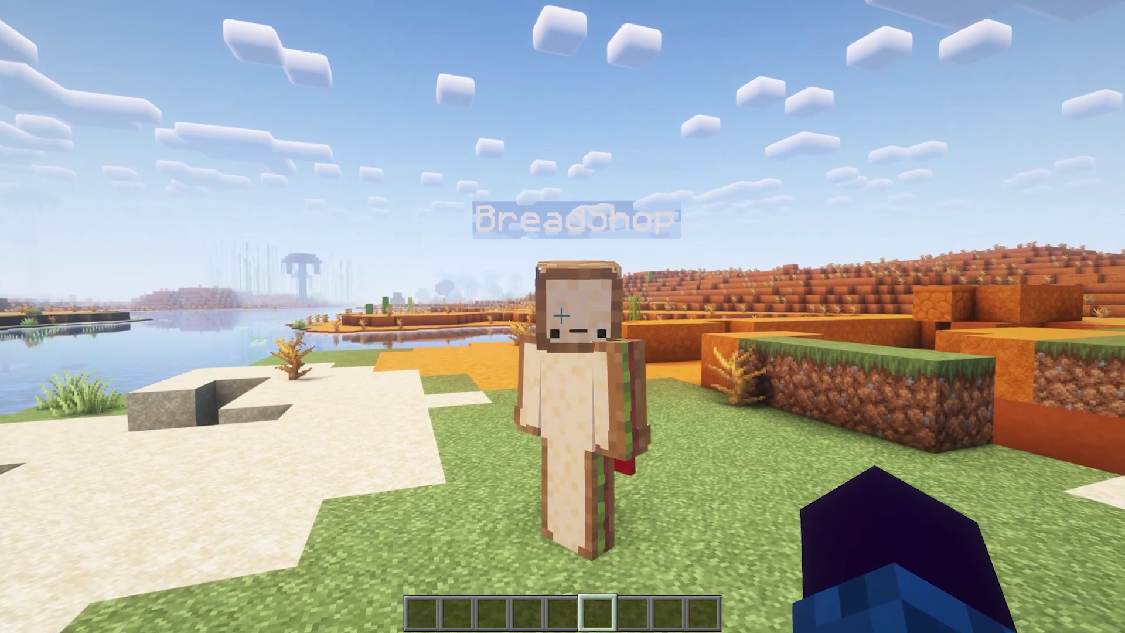
{"action": "key", "text": "s"}
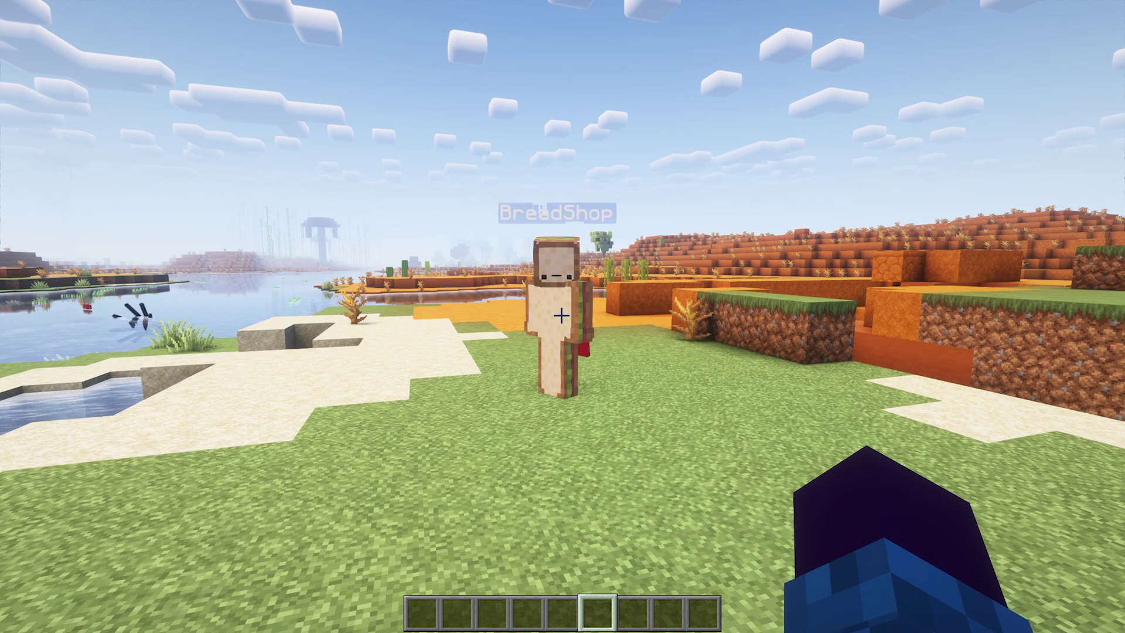
Make the other player join the standard channel in write mode with the "/channel join standard write" command.
{"action": "type", "text": "/chan"}
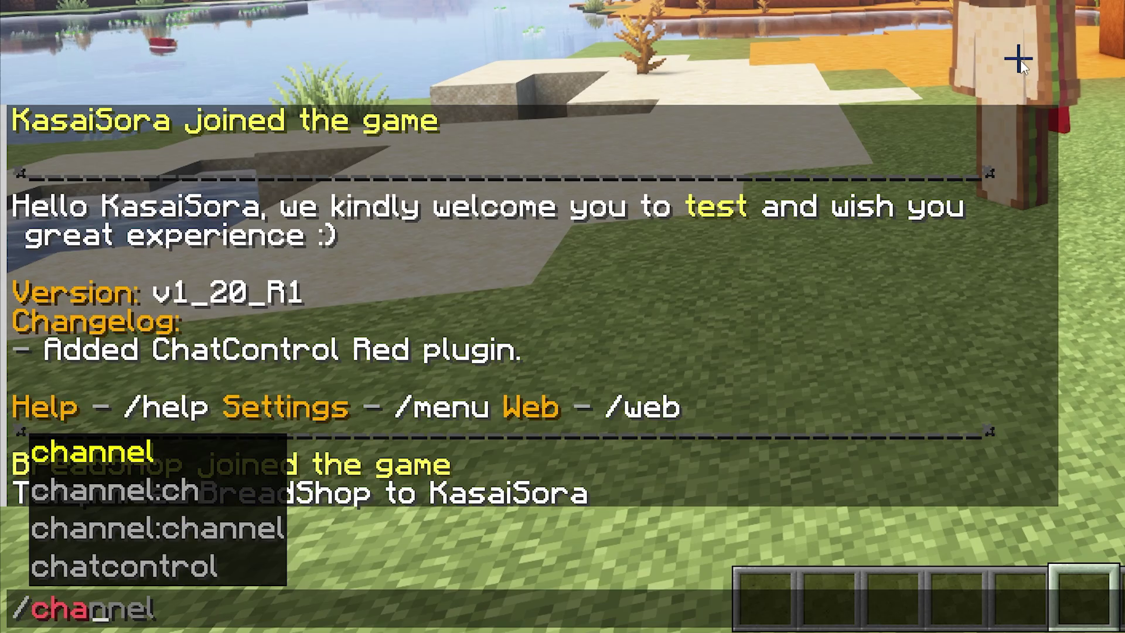
{"action": "key", "text": "Tab"}
{"action": "type", "text": "join"}
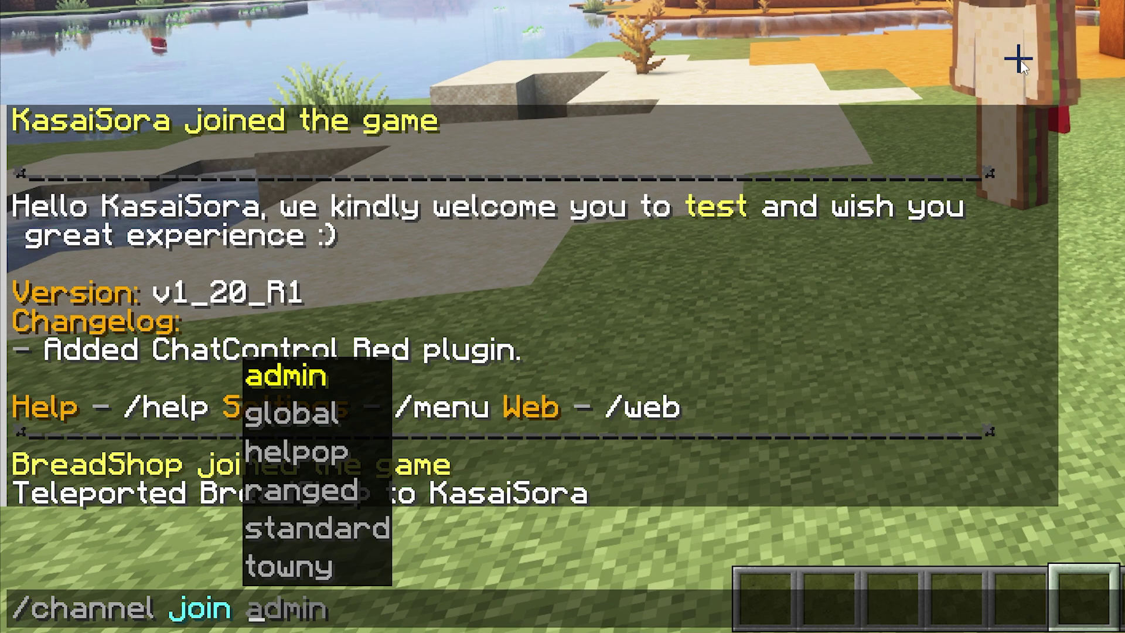
{"action": "type", "text": " s"}
{"action": "key", "text": "Tab"}
{"action": "type", "text": "w"}
{"action": "key", "text": "Tab"}
{"action": "key", "text": "Tab"}
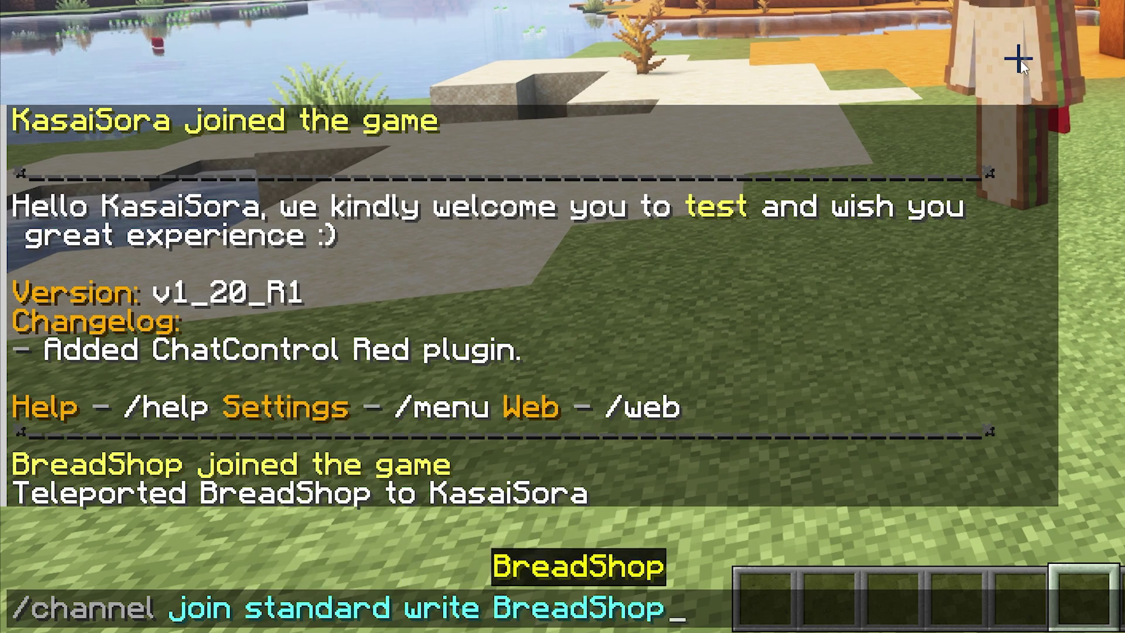
{"action": "key", "text": "Return"}
Delete the other player's "fgfhjjfhkg" message from the chat.
{"action": "key", "text": "t"}
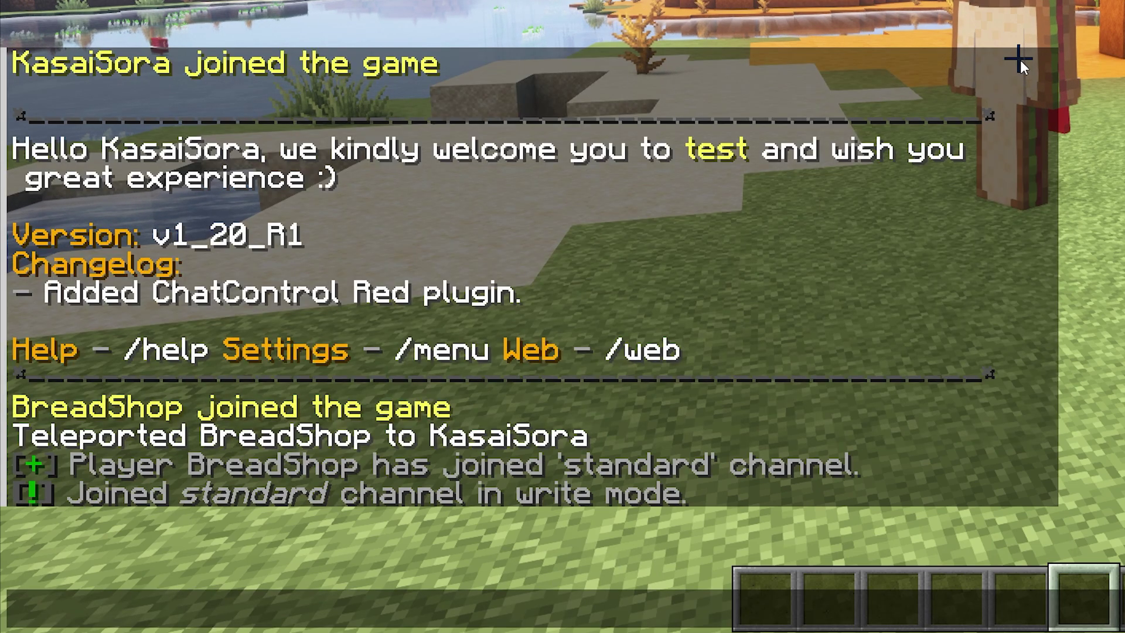
{"action": "key", "text": "Escape"}
{"action": "key", "text": "t"}
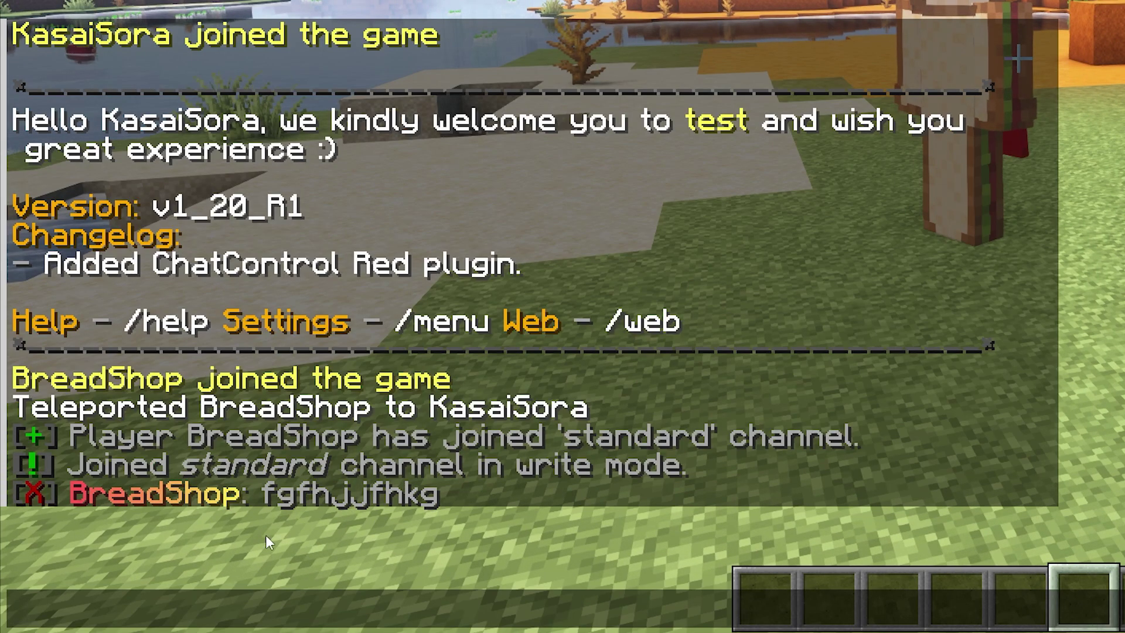
{"action": "left_click", "coordinate": [35, 493]}
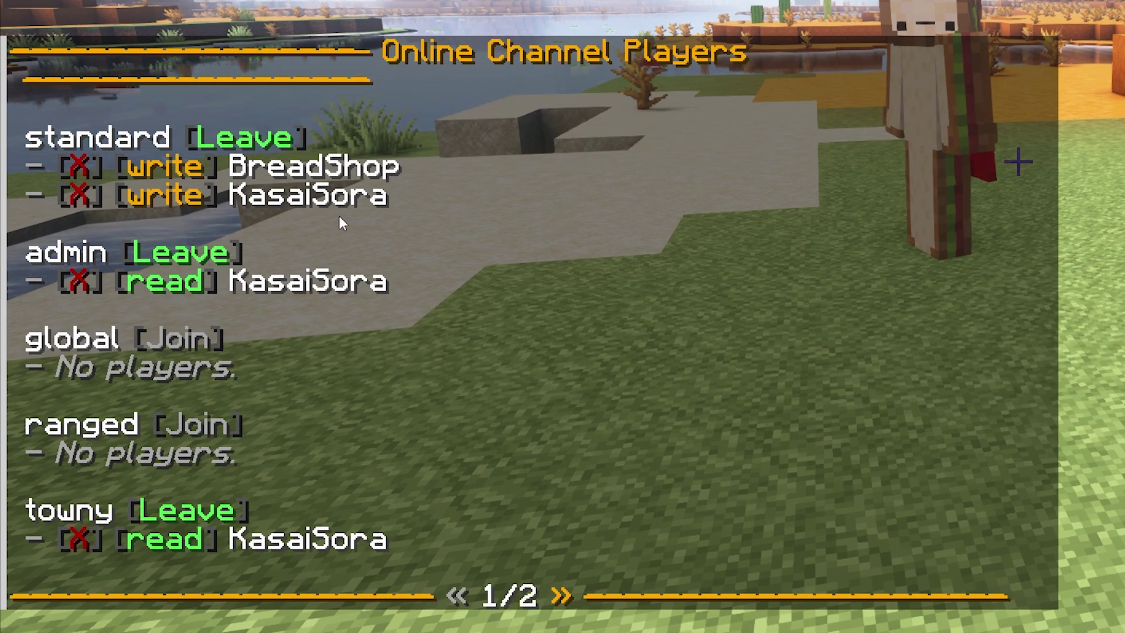
Remove your own player from the standard channel in the online channel players list.
{"action": "left_click", "coordinate": [79, 201]}
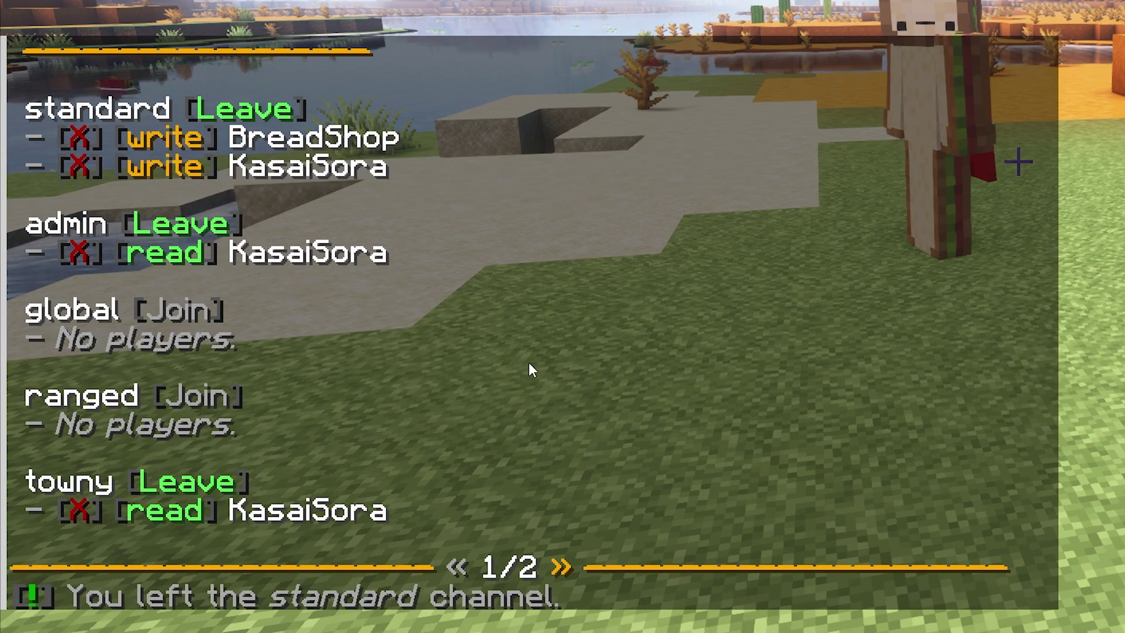
{"action": "key", "text": "Escape"}
{"action": "key", "text": "t"}
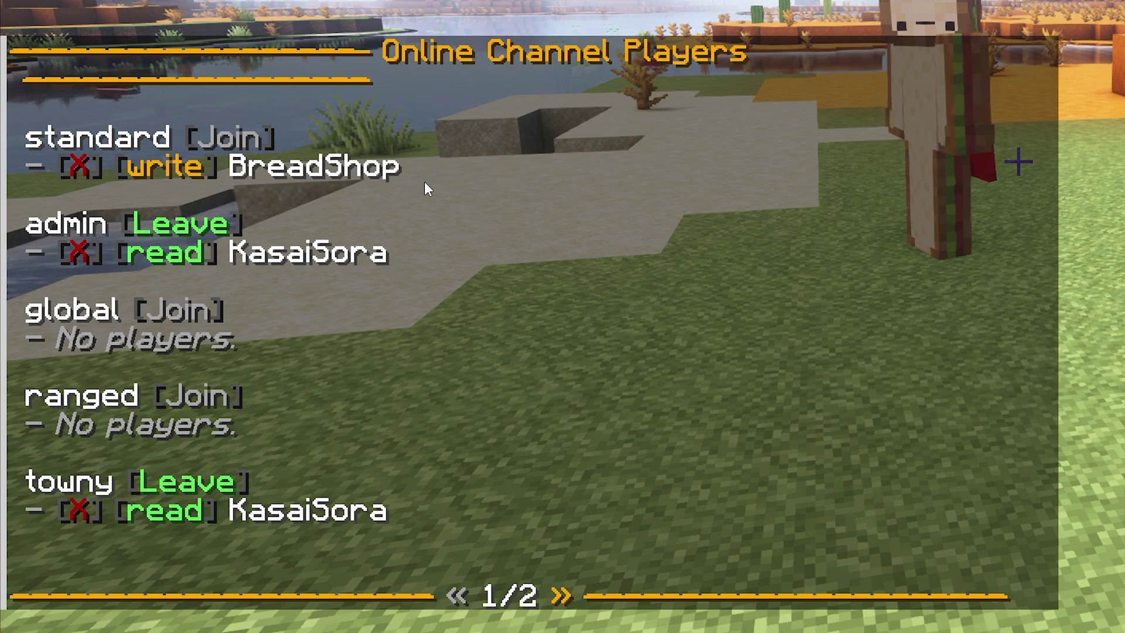
Turn on chat spying by running "/spy on" and remove the other player's spied "hfhgf" message.
{"action": "type", "text": "/"}
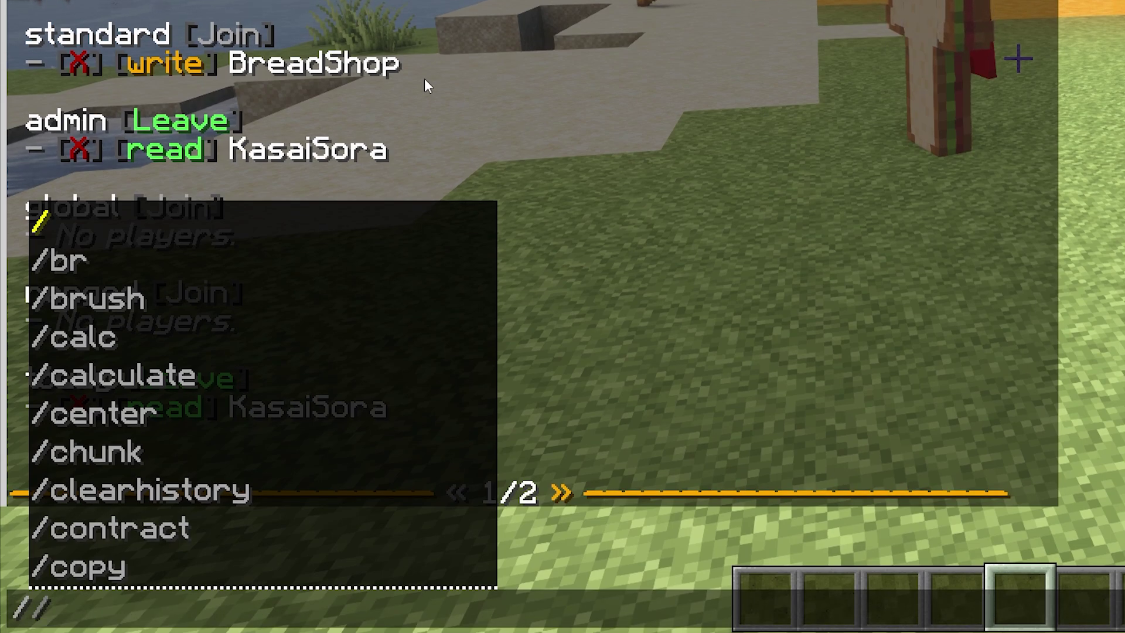
{"action": "type", "text": "so"}
{"action": "key", "text": "BackSpace"}
{"action": "type", "text": "py on"}
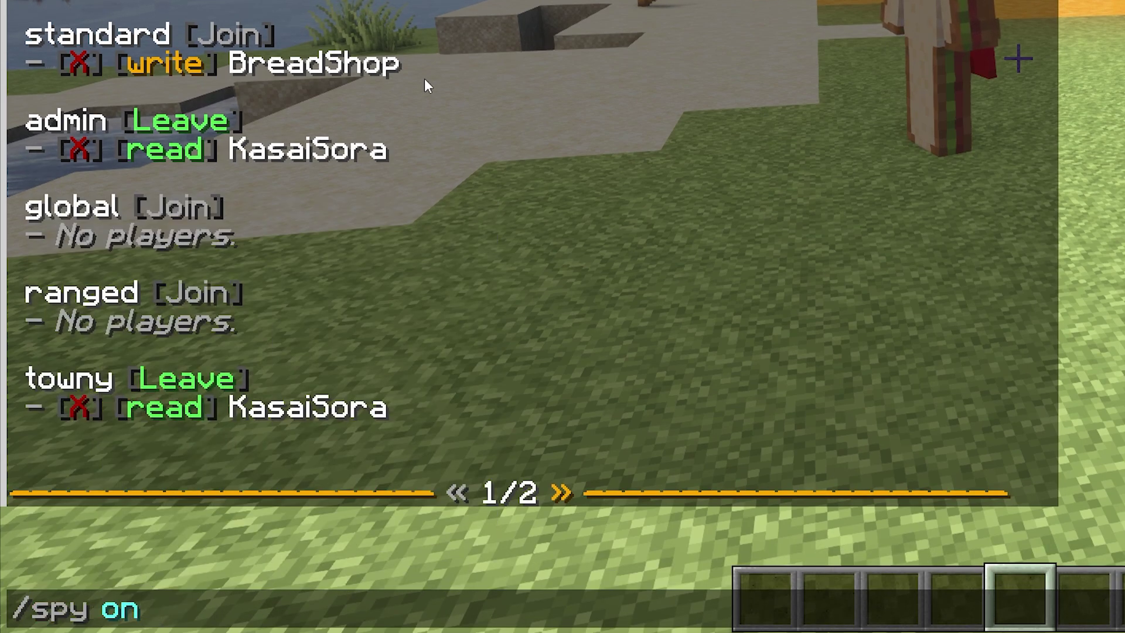
{"action": "key", "text": "Return"}
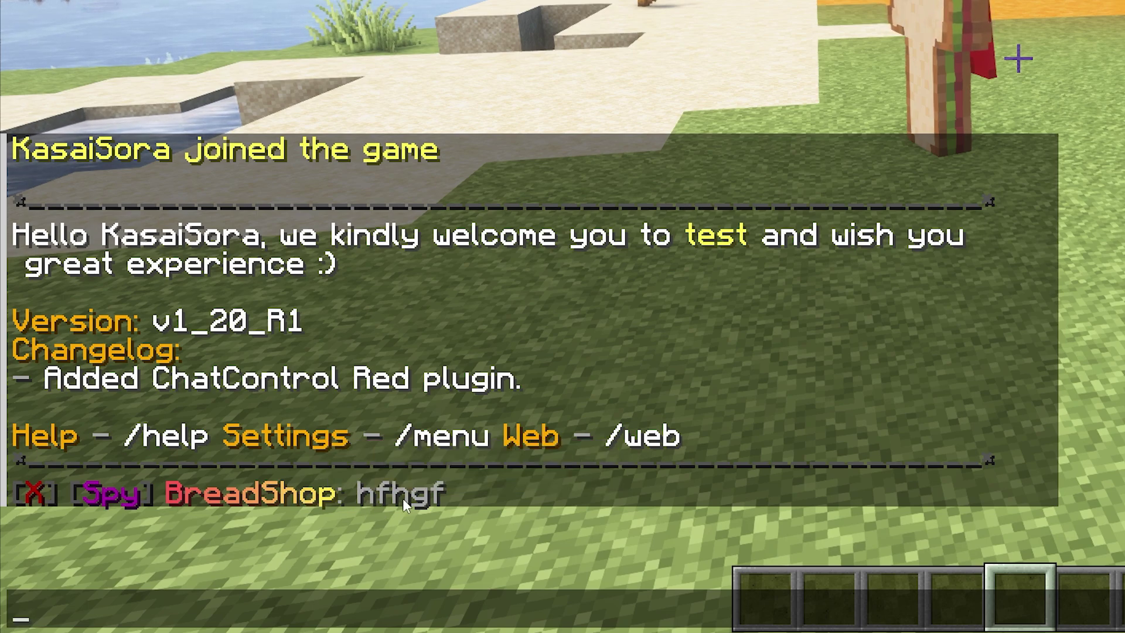
{"action": "left_click", "coordinate": [47, 492]}
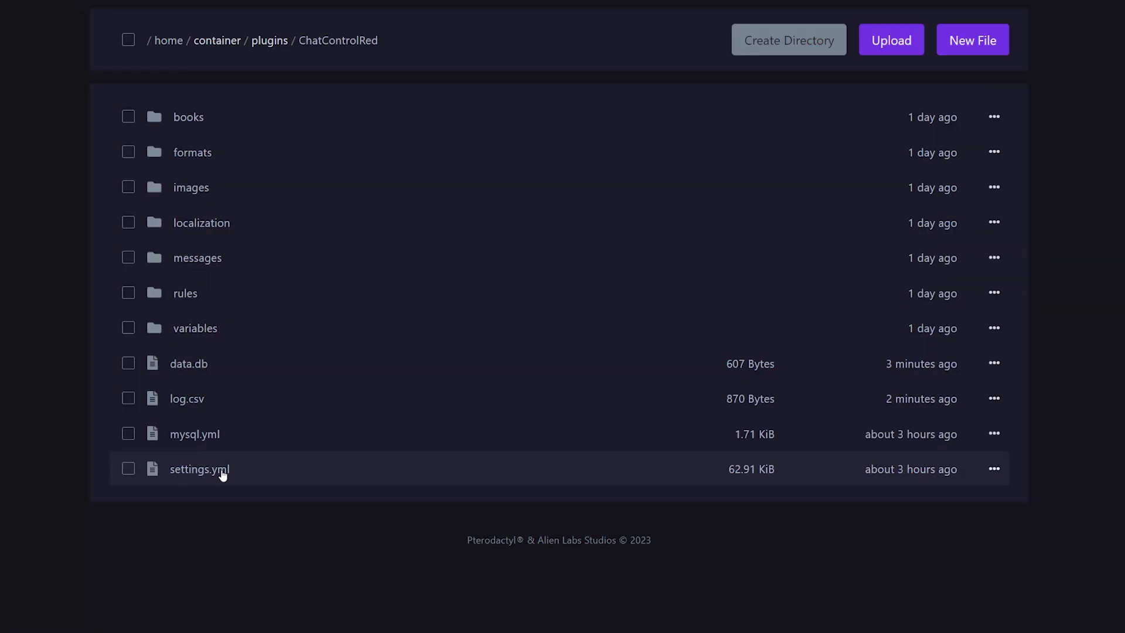
In the Pterodactyl file manager, open settings.yml in the ChatControlRed folder and examine its options, including Debug, integrations, motd and Channels.
{"action": "left_click", "coordinate": [224, 472]}
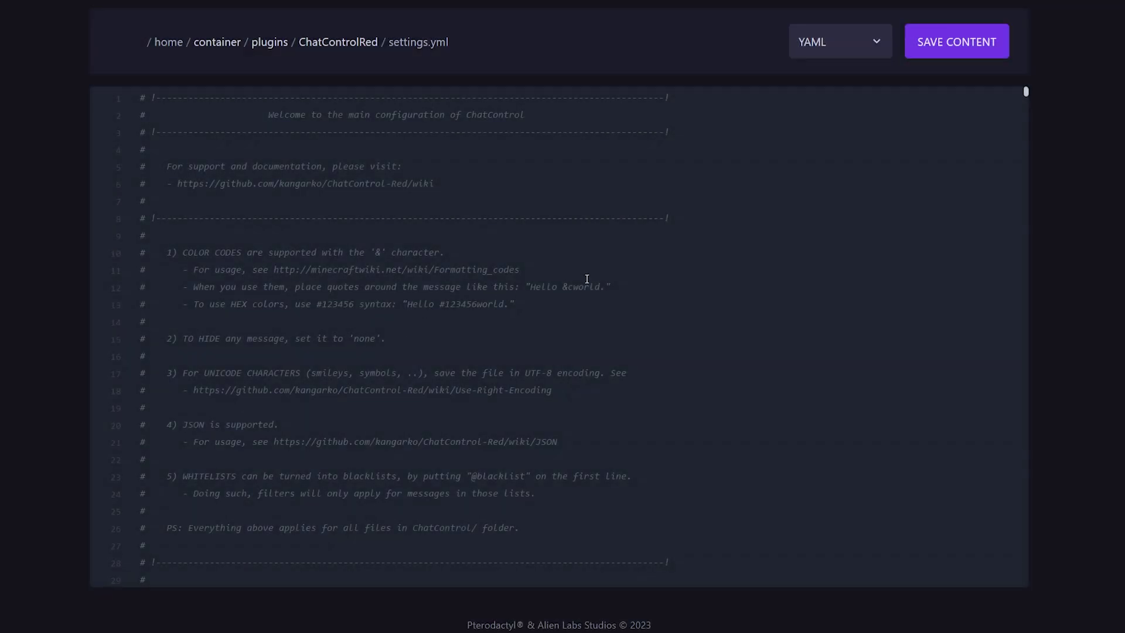
{"action": "scroll", "coordinate": [591, 281], "scroll_direction": "down", "scroll_amount": 12}
{"action": "scroll", "coordinate": [699, 506], "scroll_direction": "down", "scroll_amount": 20}
{"action": "scroll", "coordinate": [699, 506], "scroll_direction": "down", "scroll_amount": 15}
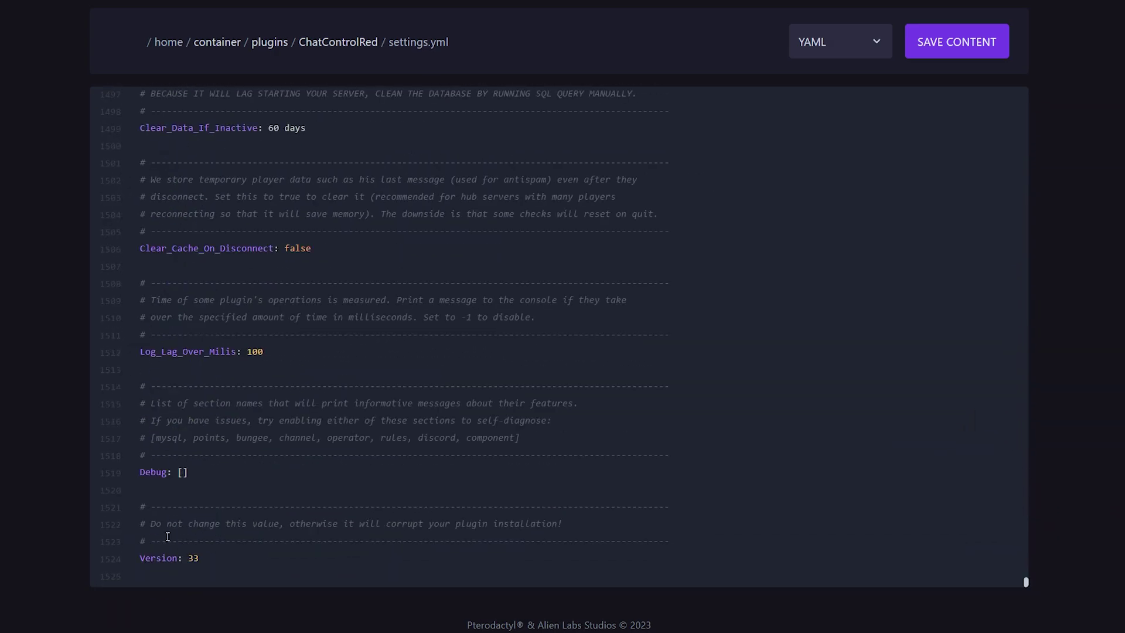
{"action": "left_click_drag", "start_coordinate": [140, 384], "coordinate": [729, 461]}
{"action": "left_click", "coordinate": [681, 432]}
{"action": "scroll", "coordinate": [680, 393], "scroll_direction": "up", "scroll_amount": 20}
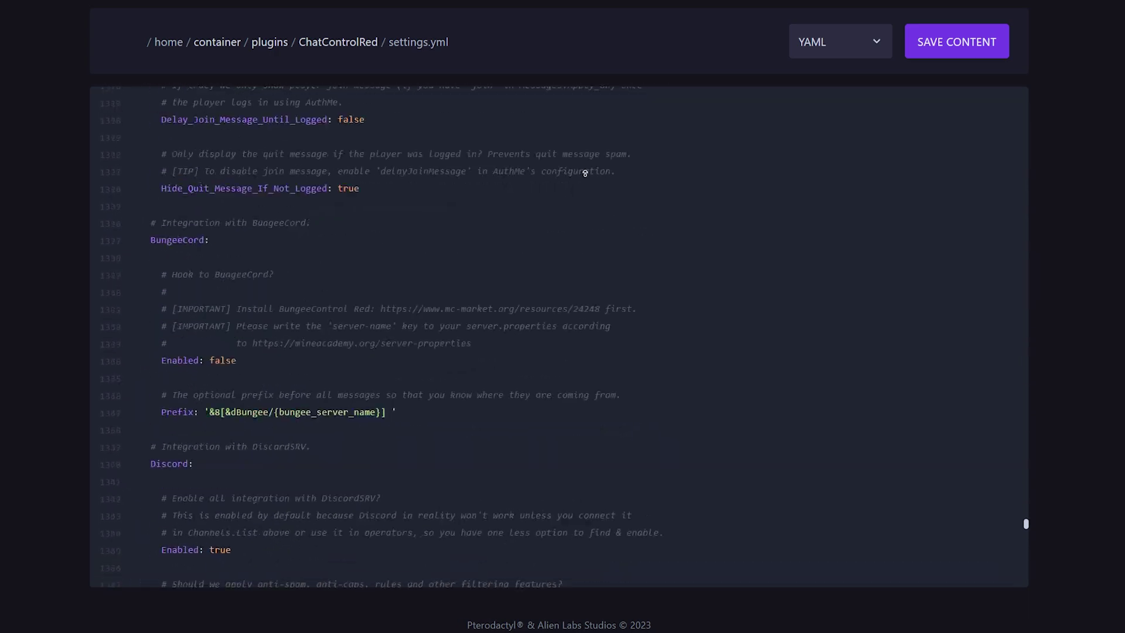
{"action": "scroll", "coordinate": [584, 174], "scroll_direction": "up", "scroll_amount": 20}
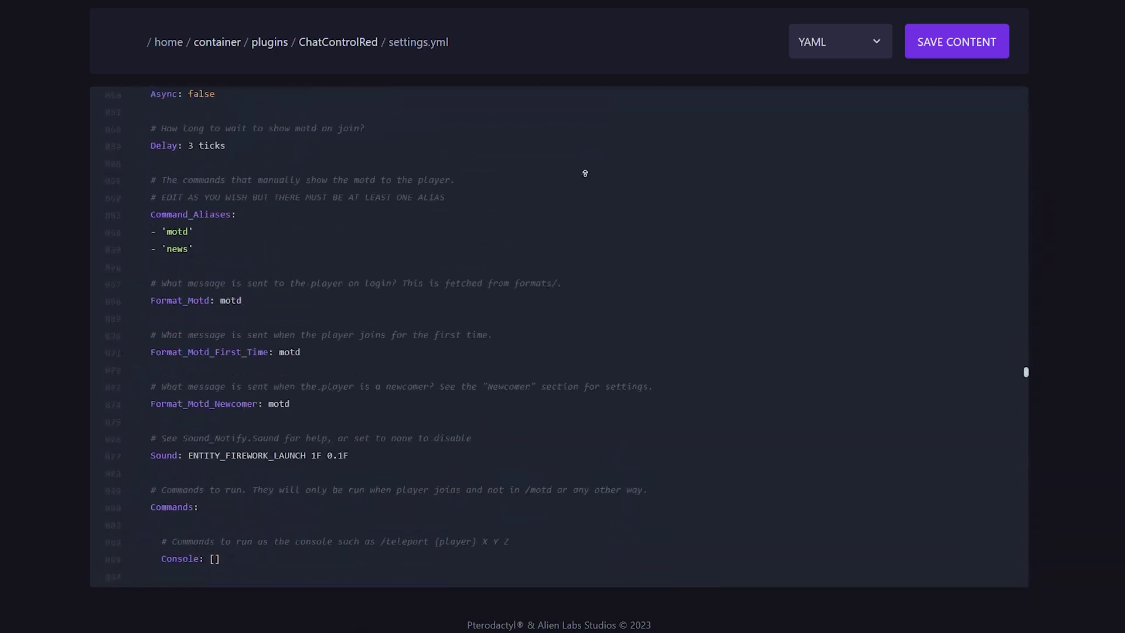
{"action": "scroll", "coordinate": [585, 174], "scroll_direction": "up", "scroll_amount": 20}
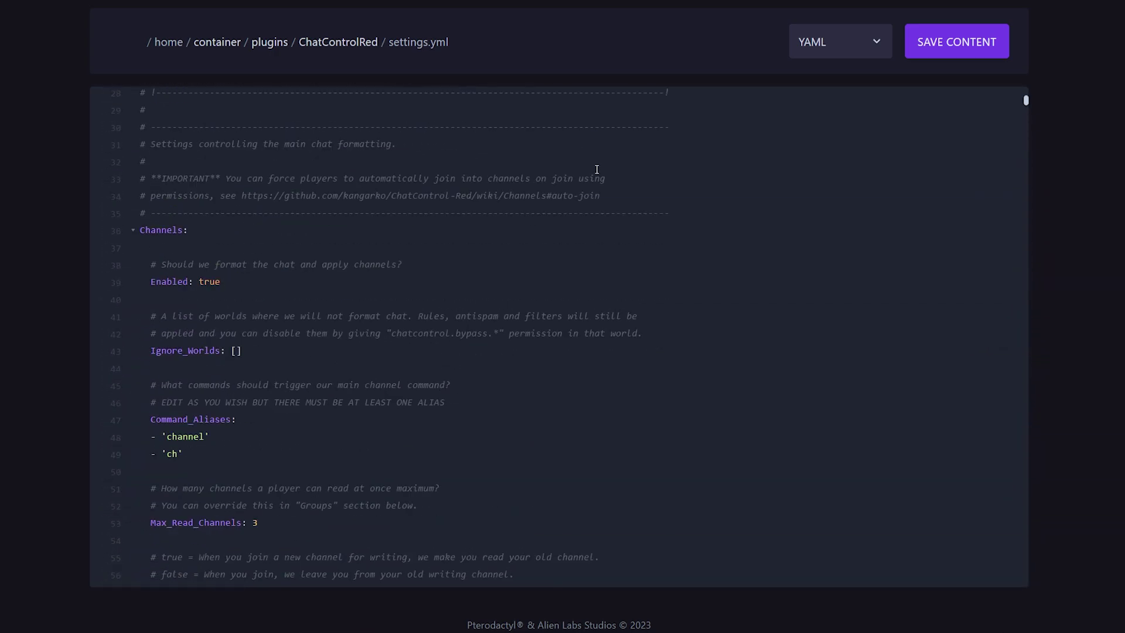
{"action": "key", "text": "alt+Left"}
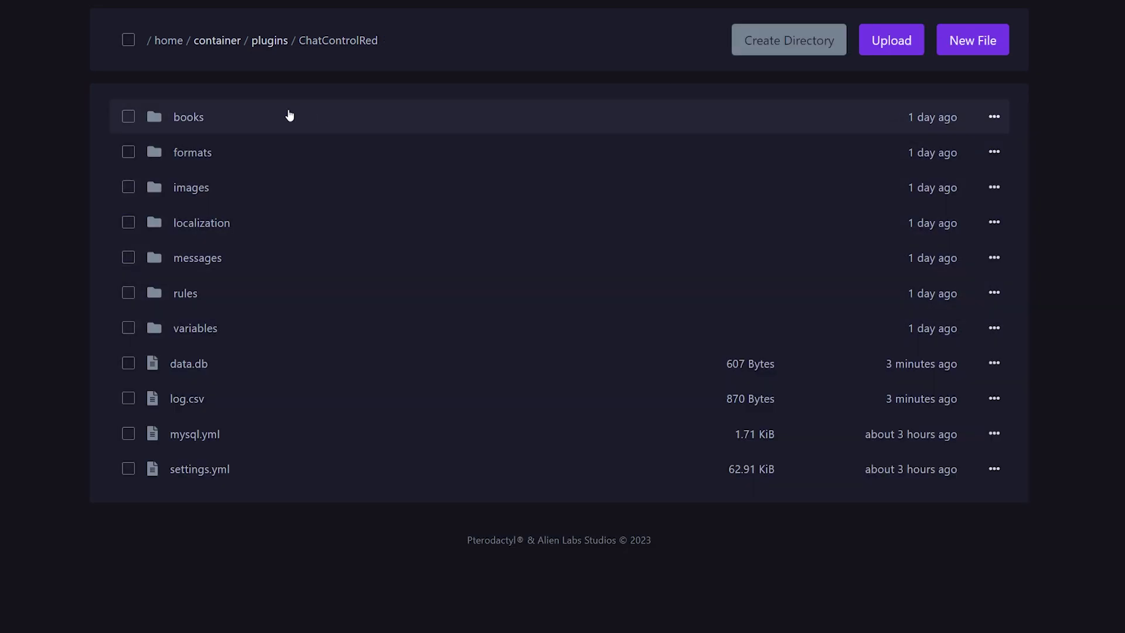
Open help.yml in the ChatControlRed books folder.
{"action": "left_click", "coordinate": [266, 121]}
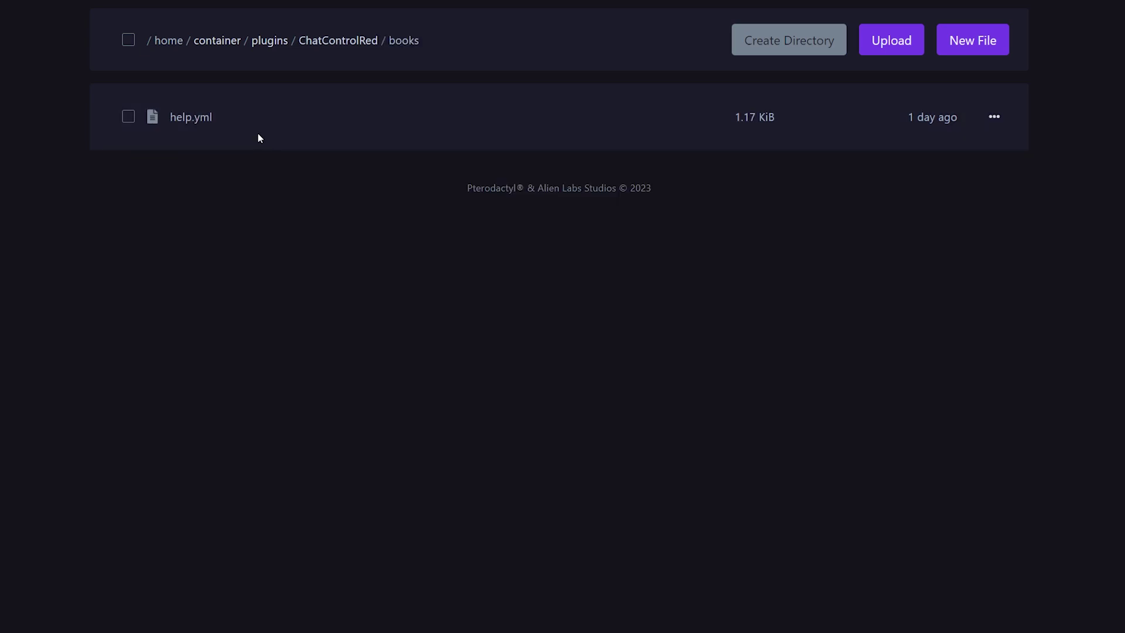
{"action": "left_click", "coordinate": [246, 123]}
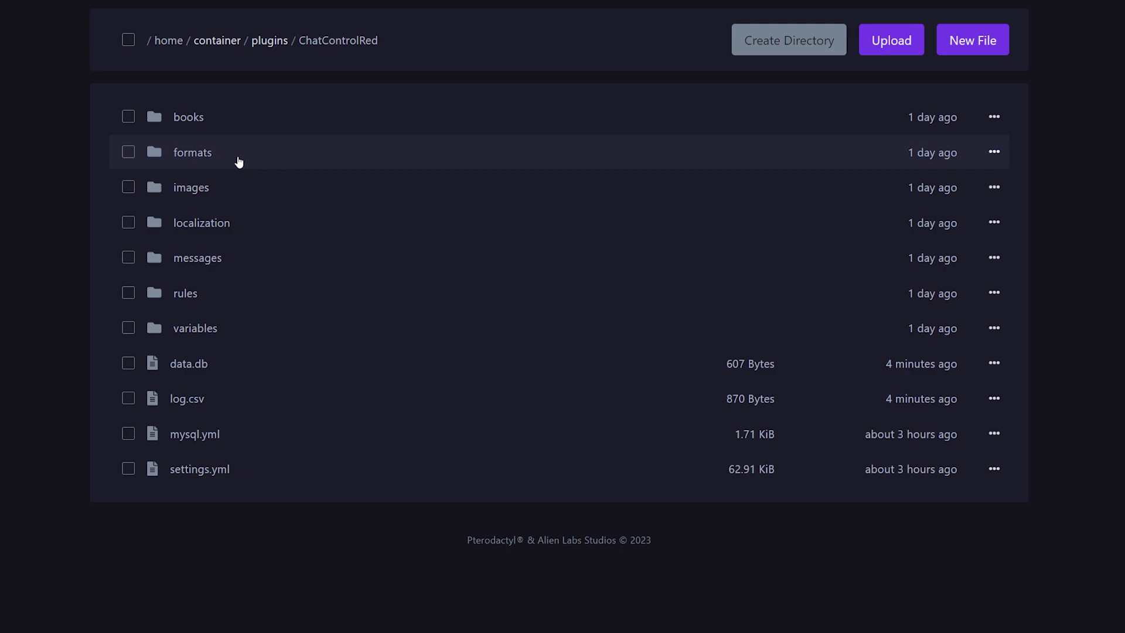
Open chat.yml in the formats folder and examine the commented list of format part options and the start of the Parts section.
{"action": "left_click", "coordinate": [239, 153]}
{"action": "scroll", "coordinate": [71, 339], "scroll_direction": "down", "scroll_amount": 1}
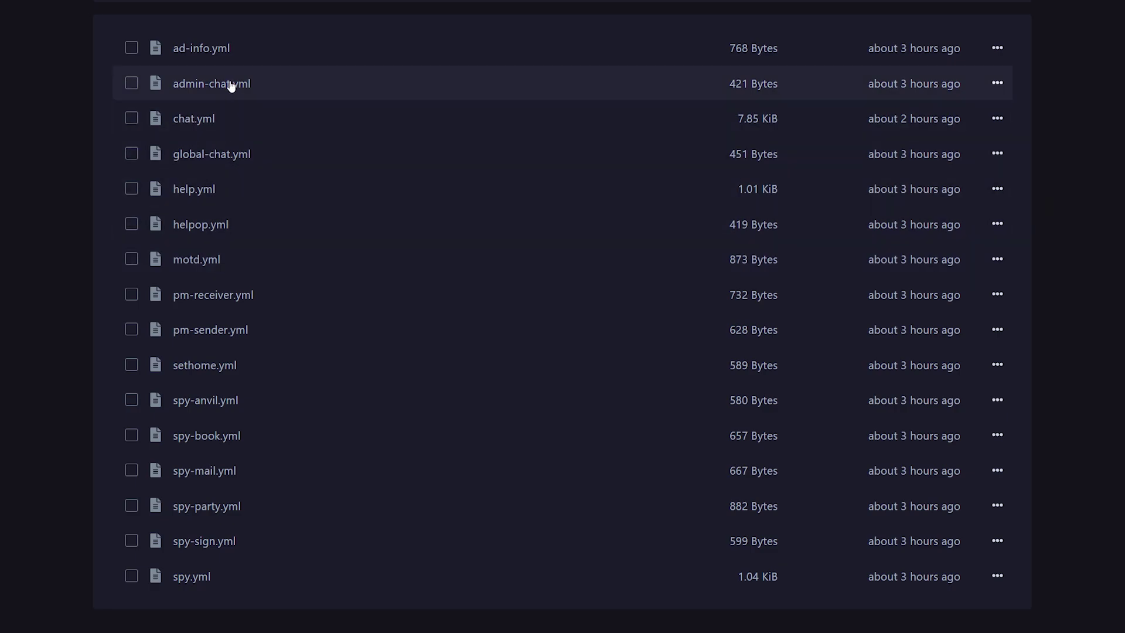
{"action": "left_click", "coordinate": [243, 118]}
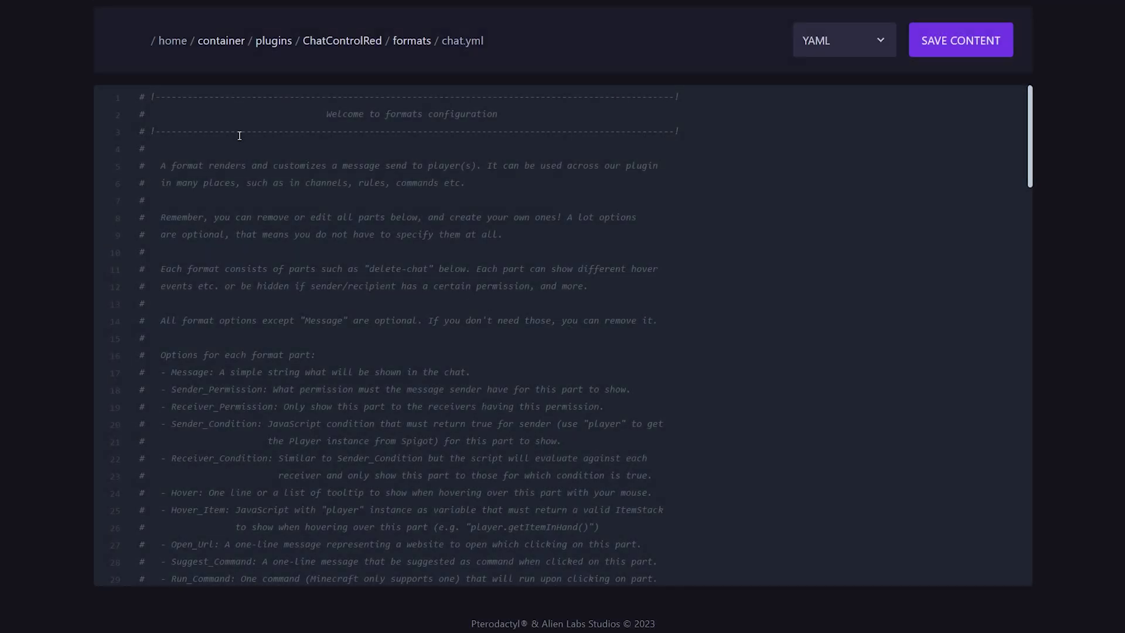
{"action": "scroll", "coordinate": [382, 247], "scroll_direction": "down", "scroll_amount": 1}
{"action": "scroll", "coordinate": [436, 241], "scroll_direction": "down", "scroll_amount": 5}
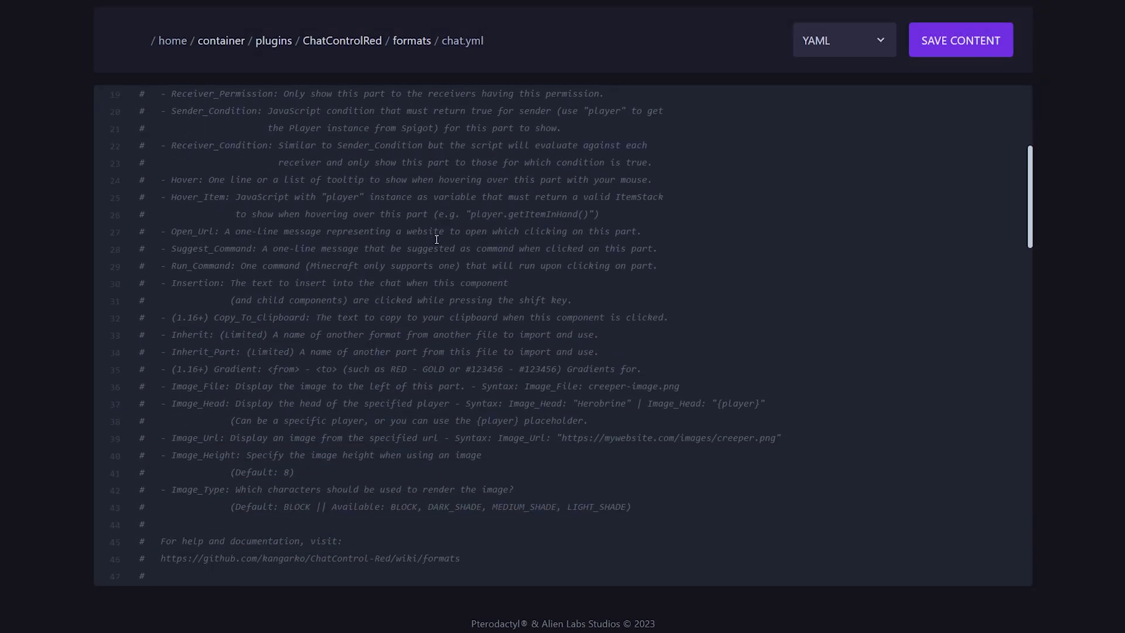
{"action": "scroll", "coordinate": [436, 239], "scroll_direction": "down", "scroll_amount": 5}
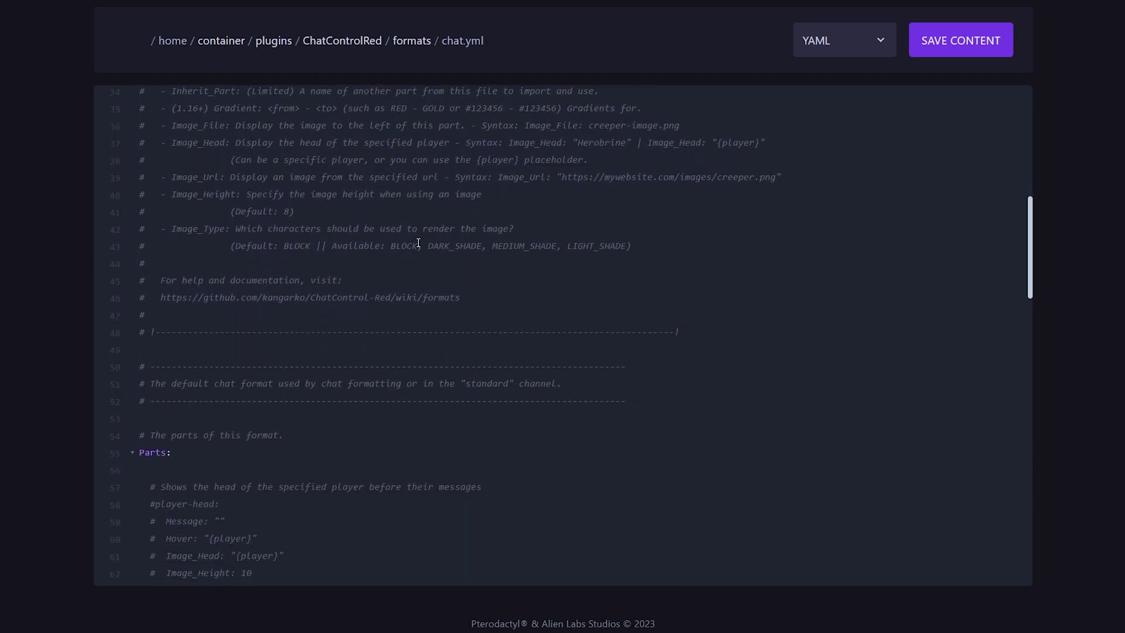
{"action": "scroll", "coordinate": [414, 243], "scroll_direction": "down", "scroll_amount": 4}
{"action": "left_click_drag", "start_coordinate": [138, 262], "coordinate": [748, 464]}
{"action": "left_click", "coordinate": [749, 463]}
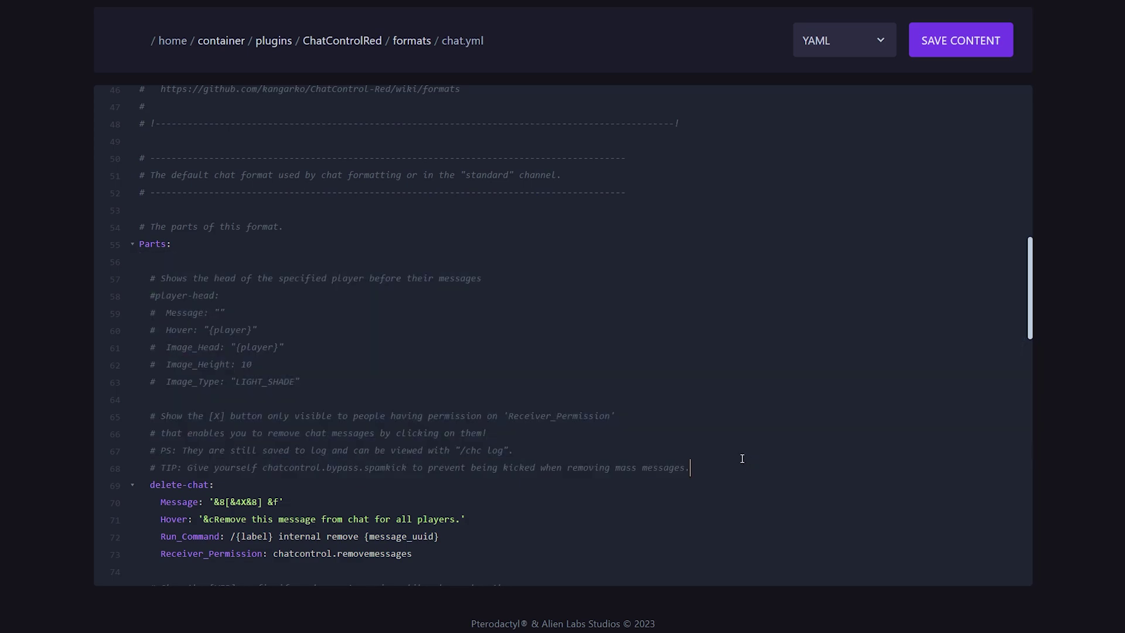
Examine the delete-chat and vip-prefix parts of chat.yml, including their messages and permissions.
{"action": "scroll", "coordinate": [527, 410], "scroll_direction": "down", "scroll_amount": 4}
{"action": "left_click", "coordinate": [413, 345]}
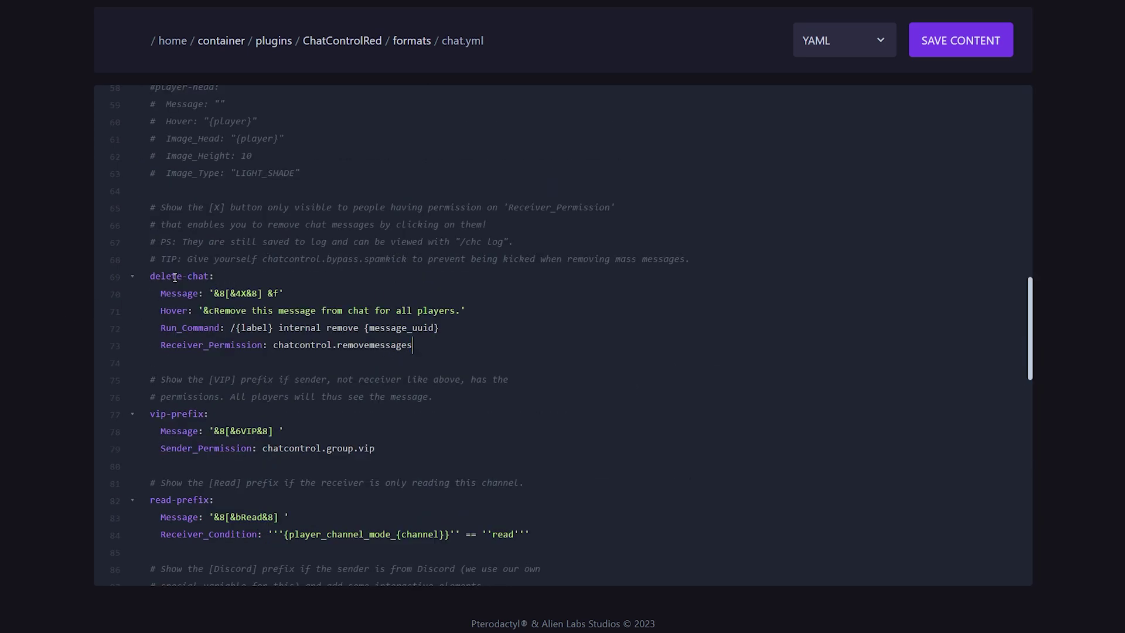
{"action": "left_click_drag", "start_coordinate": [146, 276], "coordinate": [426, 338]}
{"action": "left_click", "coordinate": [442, 343]}
{"action": "scroll", "coordinate": [443, 343], "scroll_direction": "down", "scroll_amount": 3}
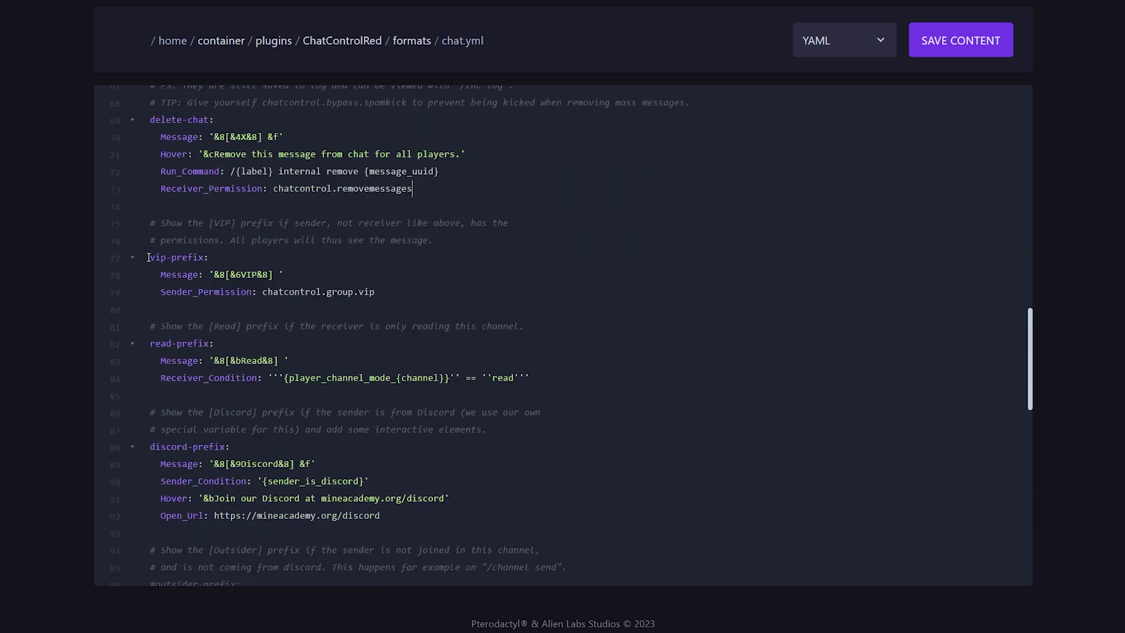
{"action": "left_click_drag", "start_coordinate": [148, 258], "coordinate": [376, 287]}
{"action": "left_click", "coordinate": [417, 285]}
{"action": "left_click_drag", "start_coordinate": [390, 286], "coordinate": [128, 260]}
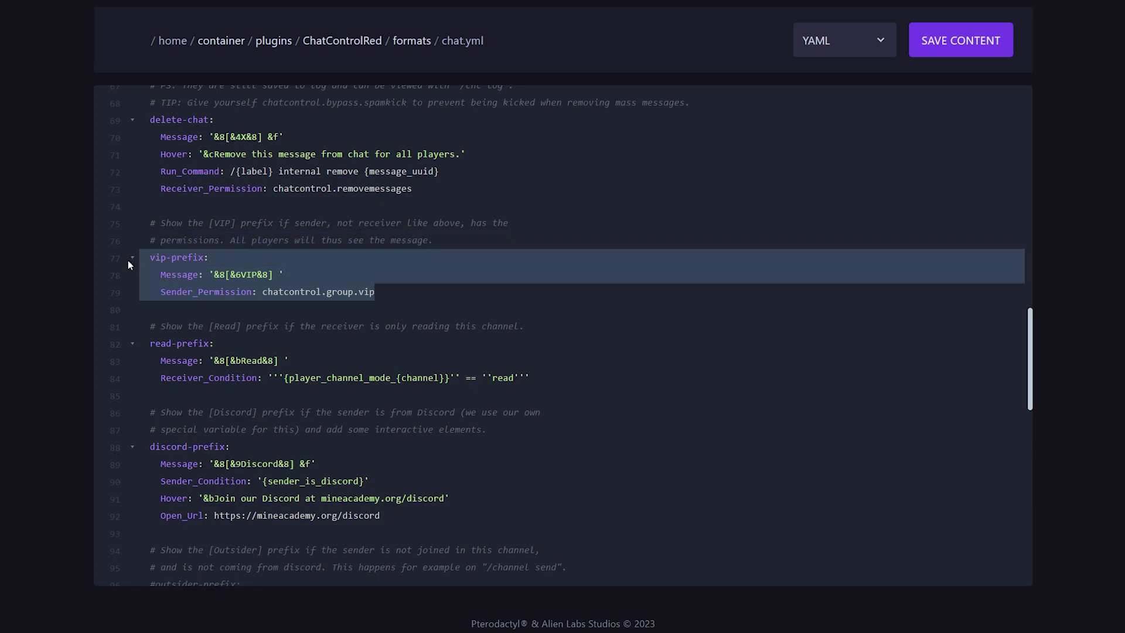
{"action": "left_click", "coordinate": [238, 295]}
Examine the read-prefix, discord-prefix, spies-prefix and prefix parts of chat.yml.
{"action": "scroll", "coordinate": [238, 295], "scroll_direction": "down", "scroll_amount": 2}
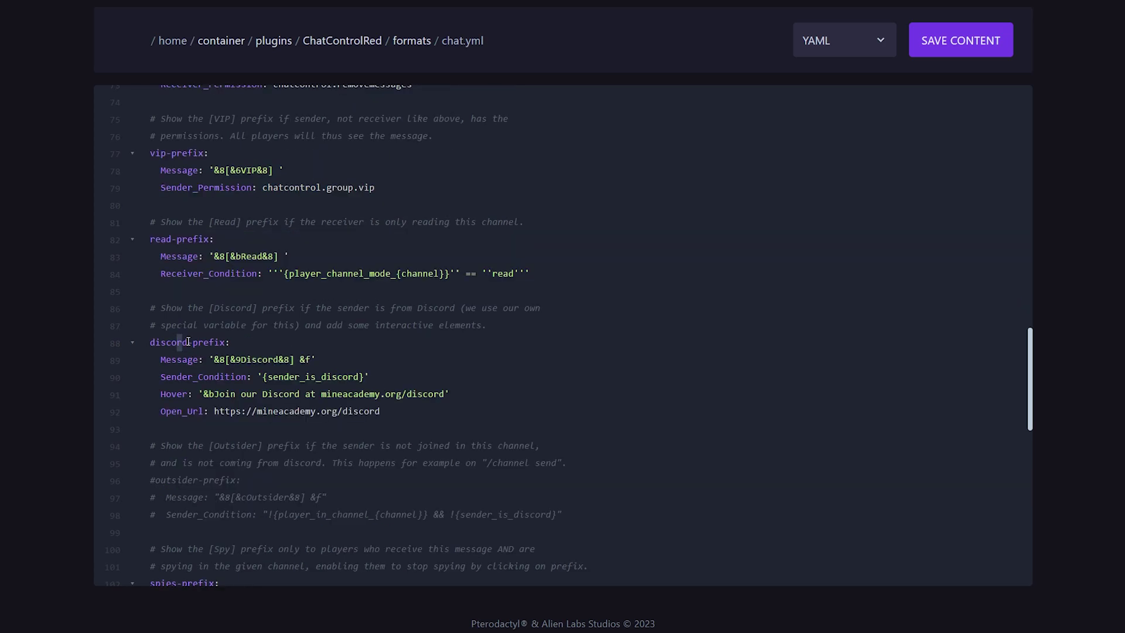
{"action": "double_click", "coordinate": [176, 239]}
{"action": "scroll", "coordinate": [228, 247], "scroll_direction": "down", "scroll_amount": 7}
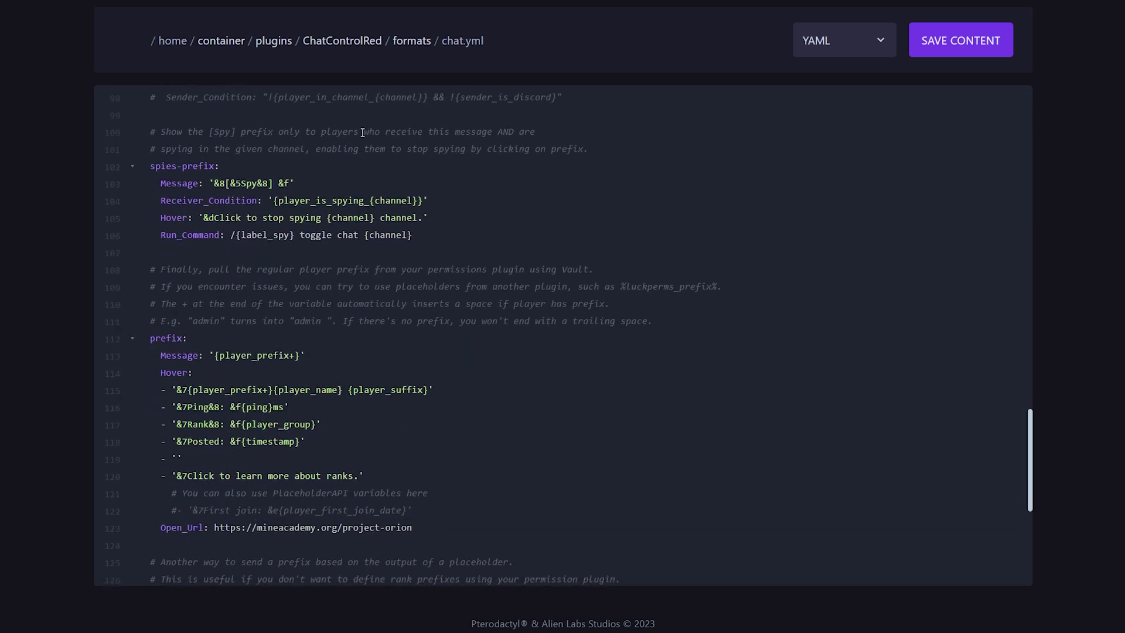
{"action": "double_click", "coordinate": [182, 165]}
{"action": "left_click", "coordinate": [187, 166]}
{"action": "scroll", "coordinate": [264, 188], "scroll_direction": "down", "scroll_amount": 4}
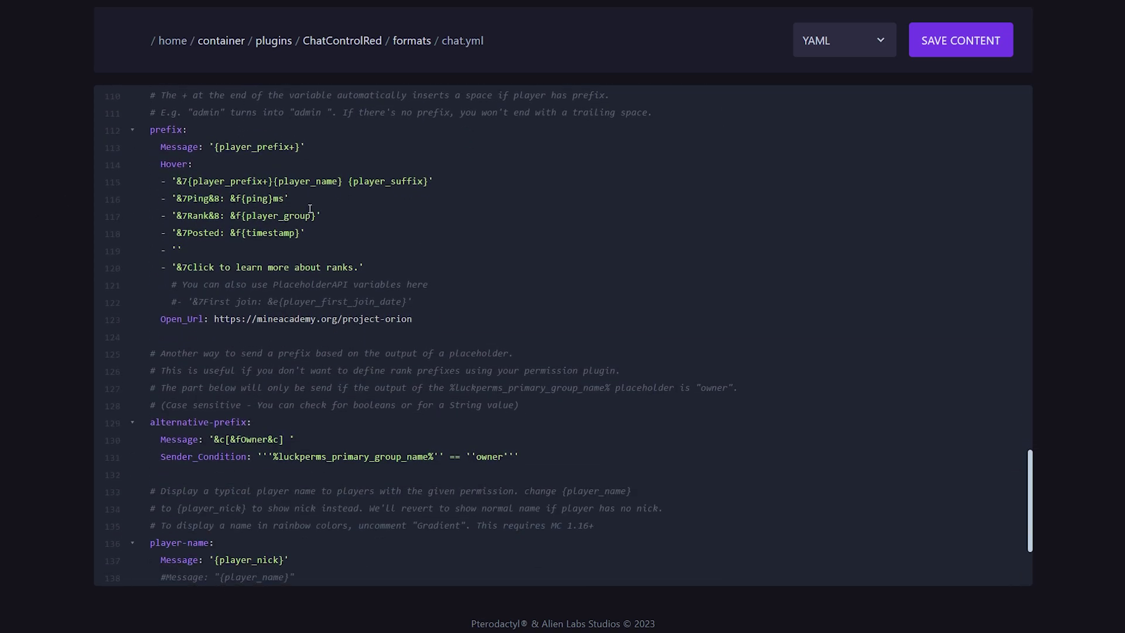
{"action": "scroll", "coordinate": [310, 209], "scroll_direction": "down", "scroll_amount": 3}
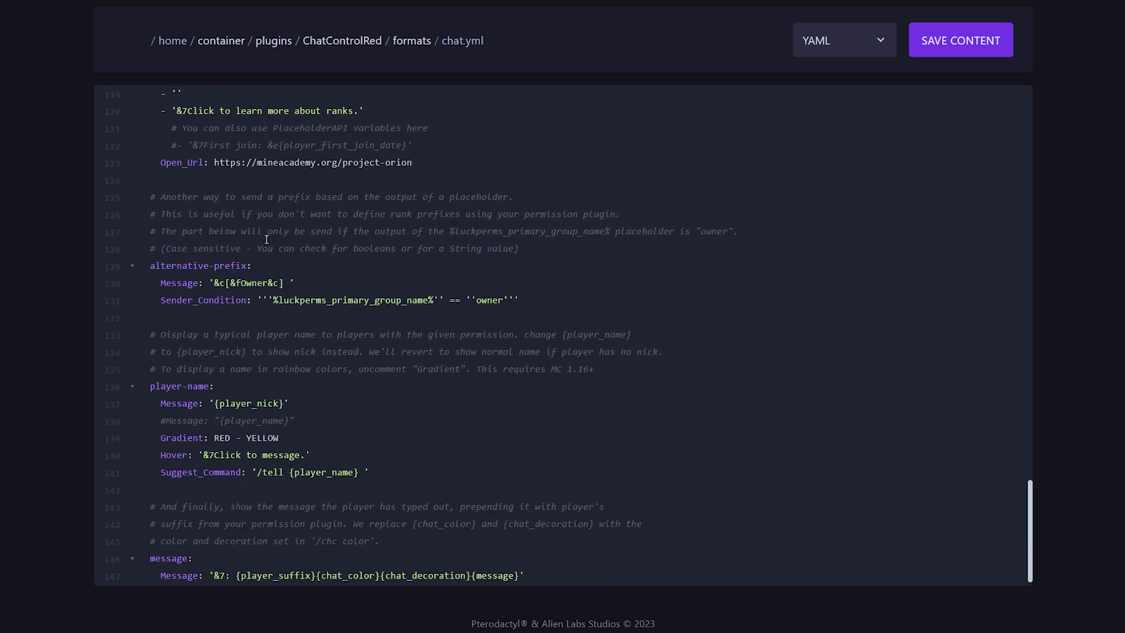
Examine the Gradient and Suggest_Command options of the player-name part in chat.yml.
{"action": "scroll", "coordinate": [266, 239], "scroll_direction": "down", "scroll_amount": 1}
{"action": "left_click_drag", "start_coordinate": [161, 419], "coordinate": [257, 418]}
{"action": "left_click", "coordinate": [258, 419]}
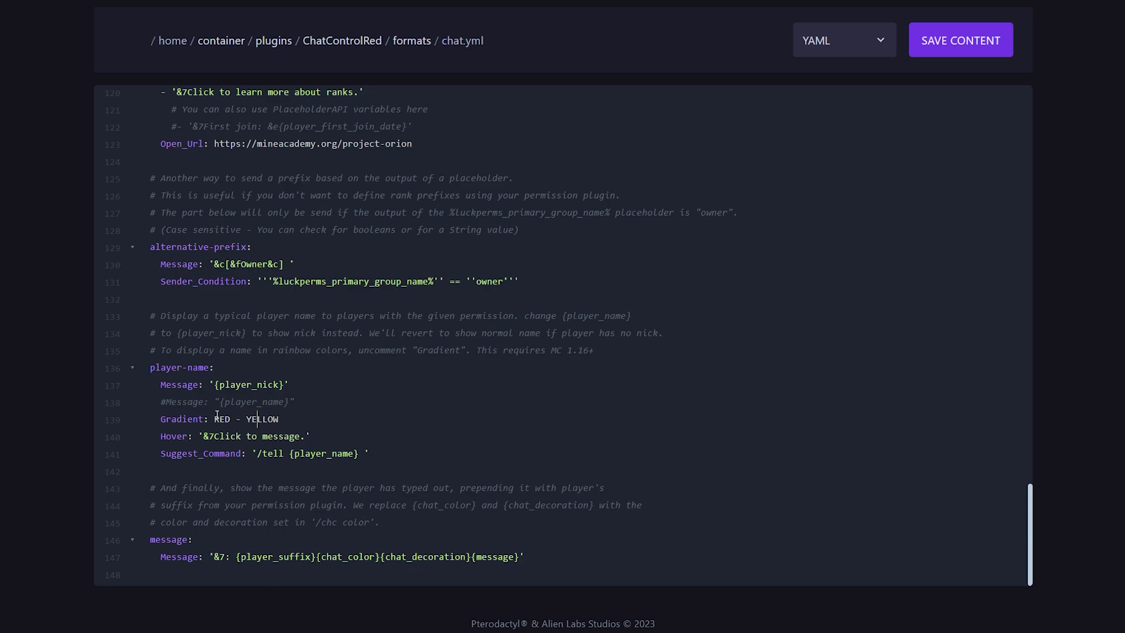
{"action": "left_click_drag", "start_coordinate": [168, 451], "coordinate": [356, 453]}
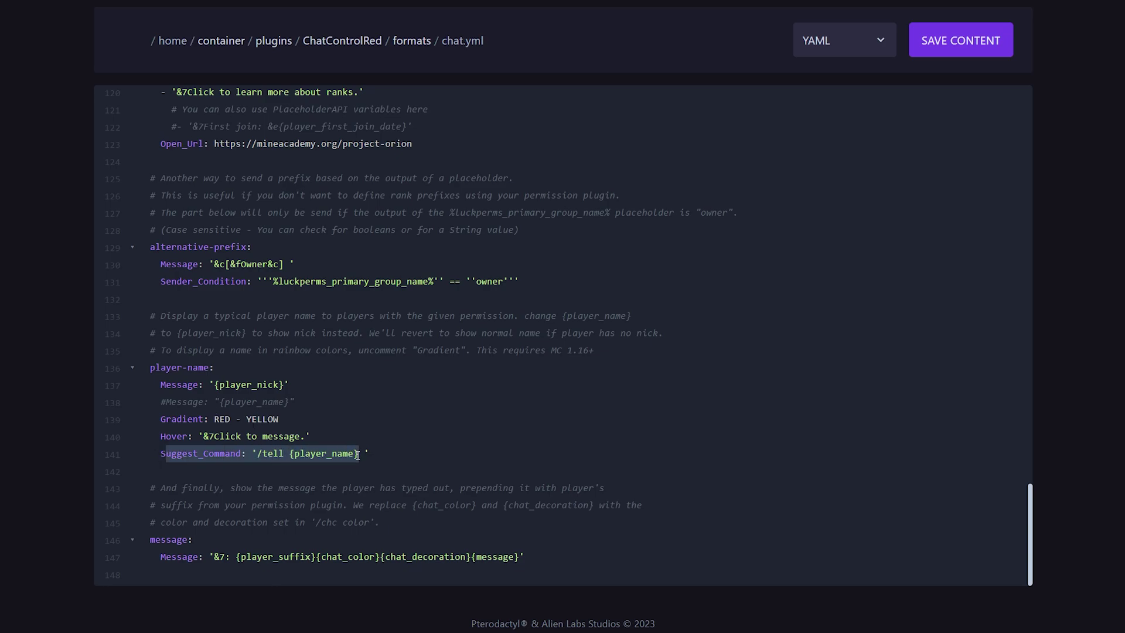
{"action": "left_click", "coordinate": [358, 454]}
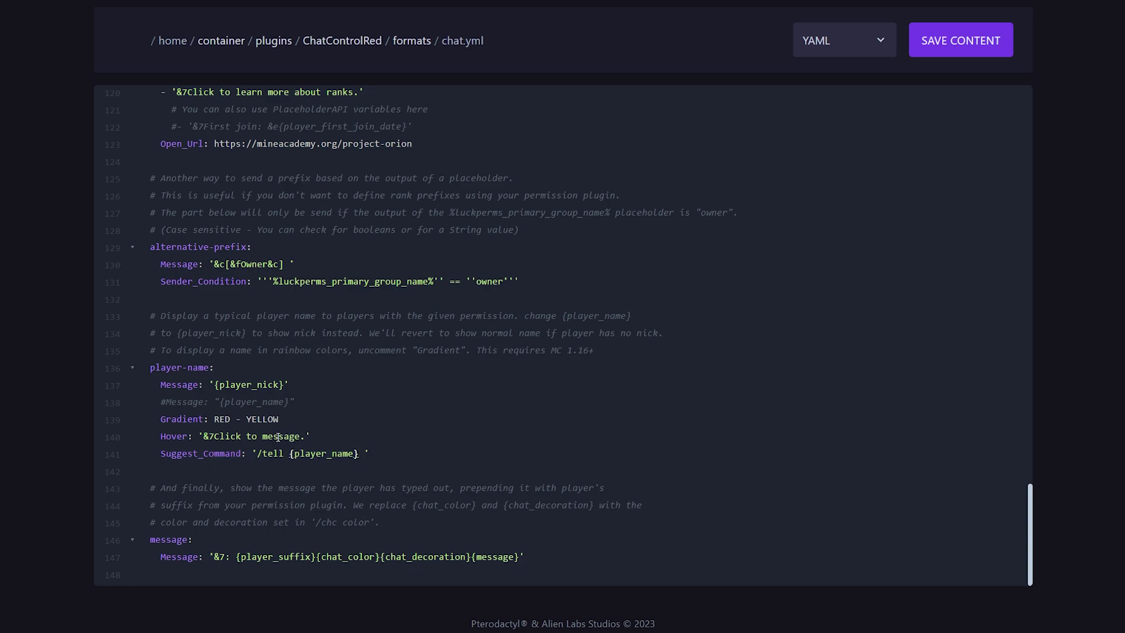
View the contents of the ChatControlRed images folder and return to the plugin folder.
{"action": "left_click", "coordinate": [342, 40]}
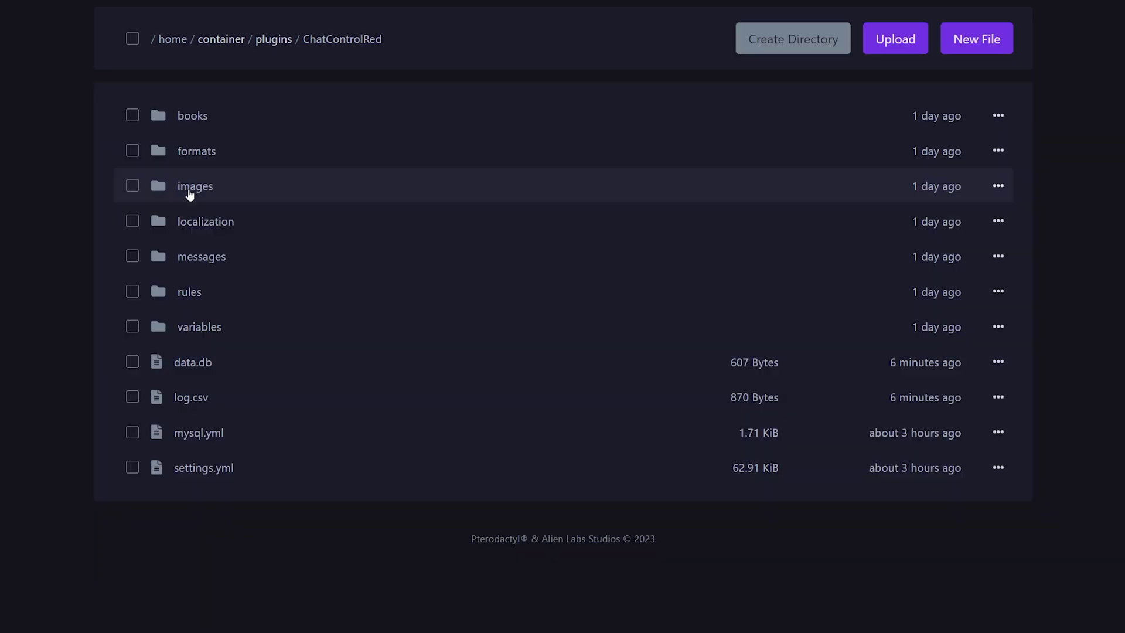
{"action": "left_click", "coordinate": [237, 188]}
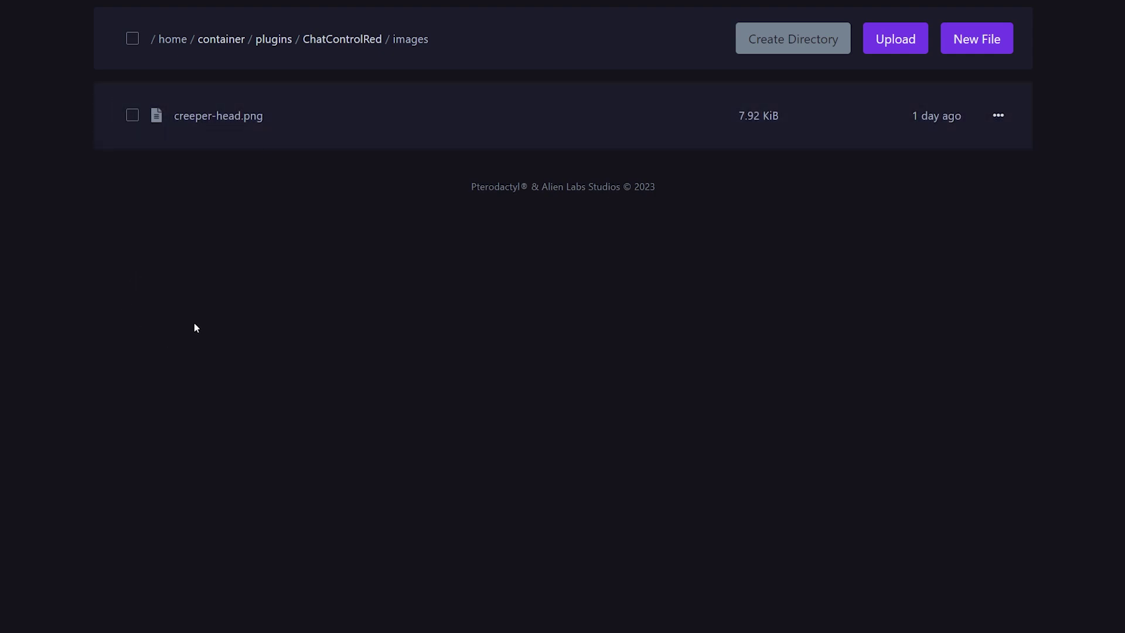
{"action": "key", "text": "alt+Left"}
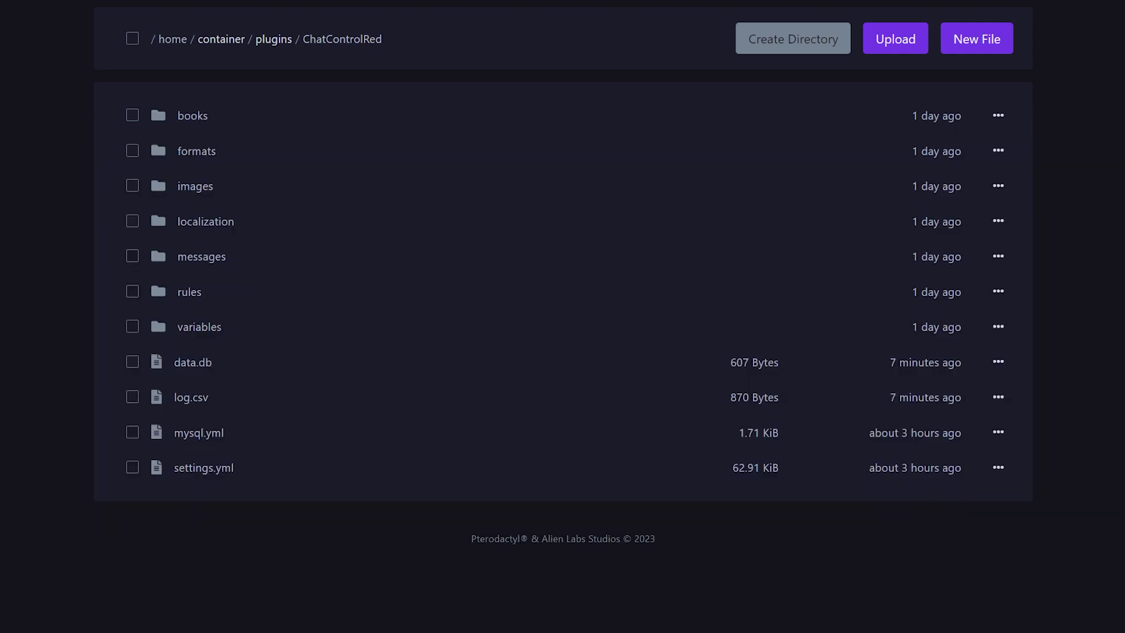
Open chat.rs in the rules folder and examine the anti-spam rules and the grammar replacements for "wanna" and "gonna".
{"action": "left_click", "coordinate": [226, 291]}
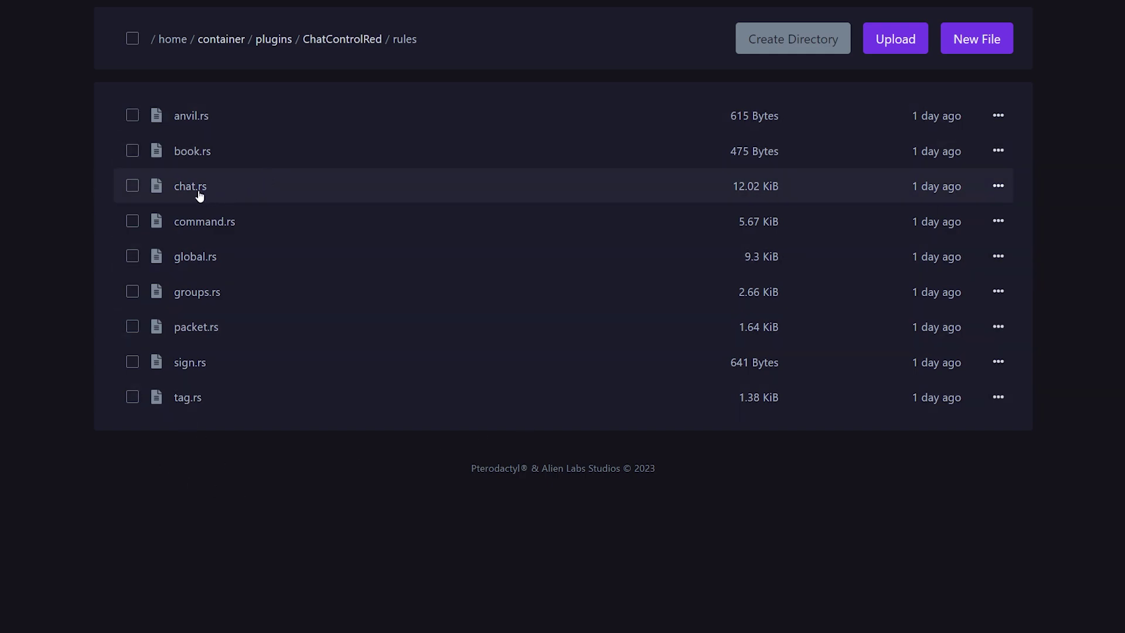
{"action": "left_click", "coordinate": [249, 187]}
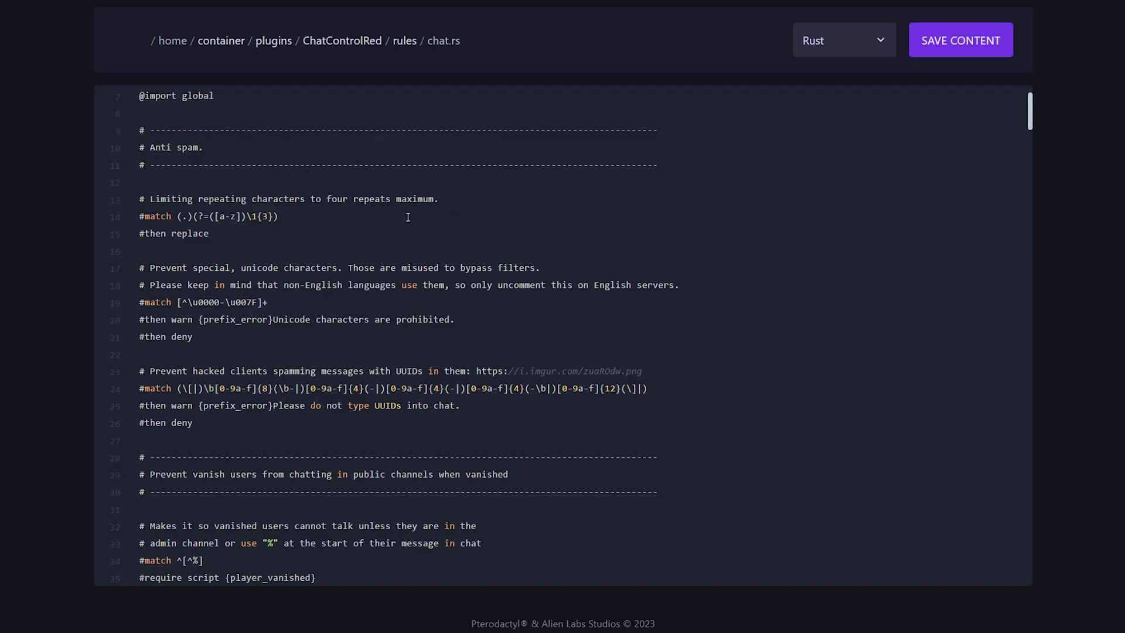
{"action": "scroll", "coordinate": [407, 211], "scroll_direction": "down", "scroll_amount": 2}
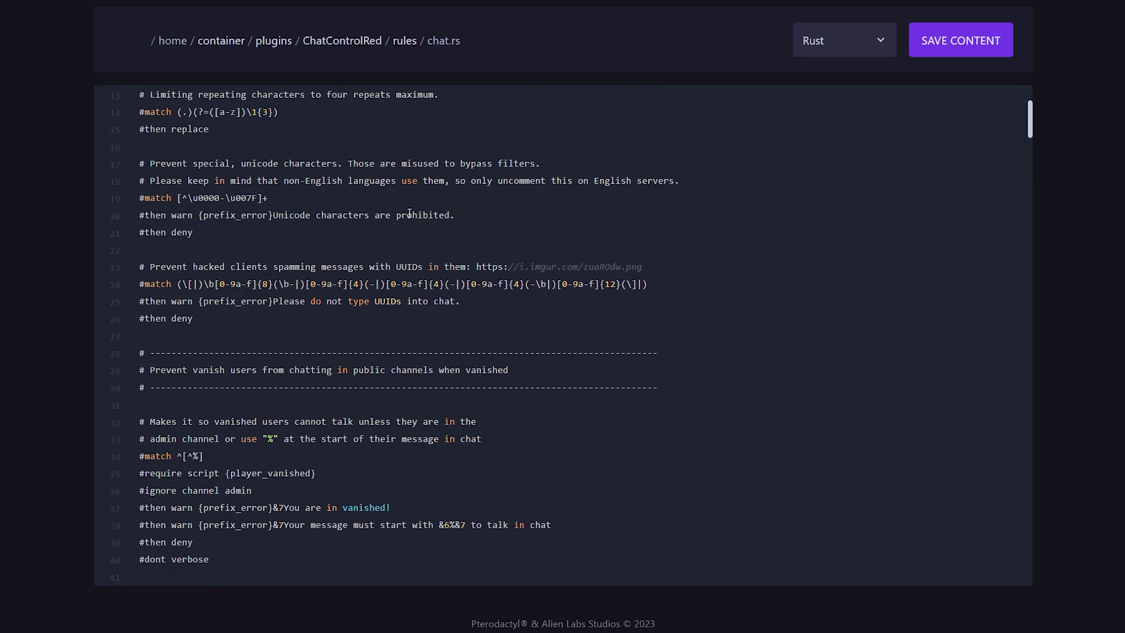
{"action": "scroll", "coordinate": [409, 214], "scroll_direction": "down", "scroll_amount": 20}
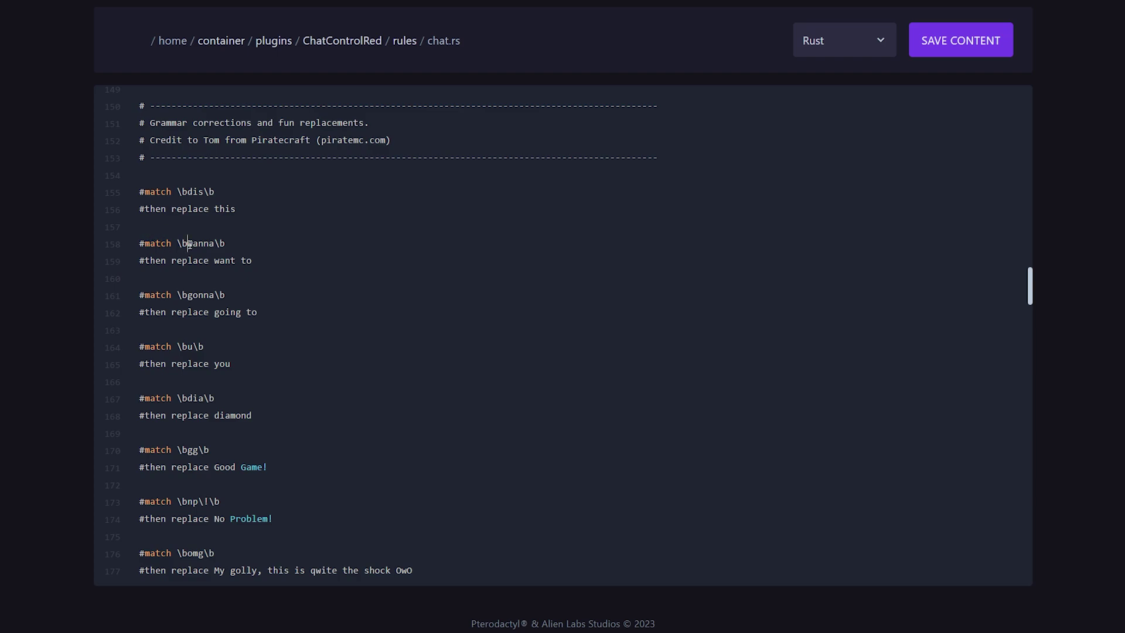
{"action": "left_click_drag", "start_coordinate": [187, 246], "coordinate": [255, 261]}
{"action": "left_click_drag", "start_coordinate": [188, 294], "coordinate": [258, 314]}
{"action": "scroll", "coordinate": [277, 330], "scroll_direction": "down", "scroll_amount": 10}
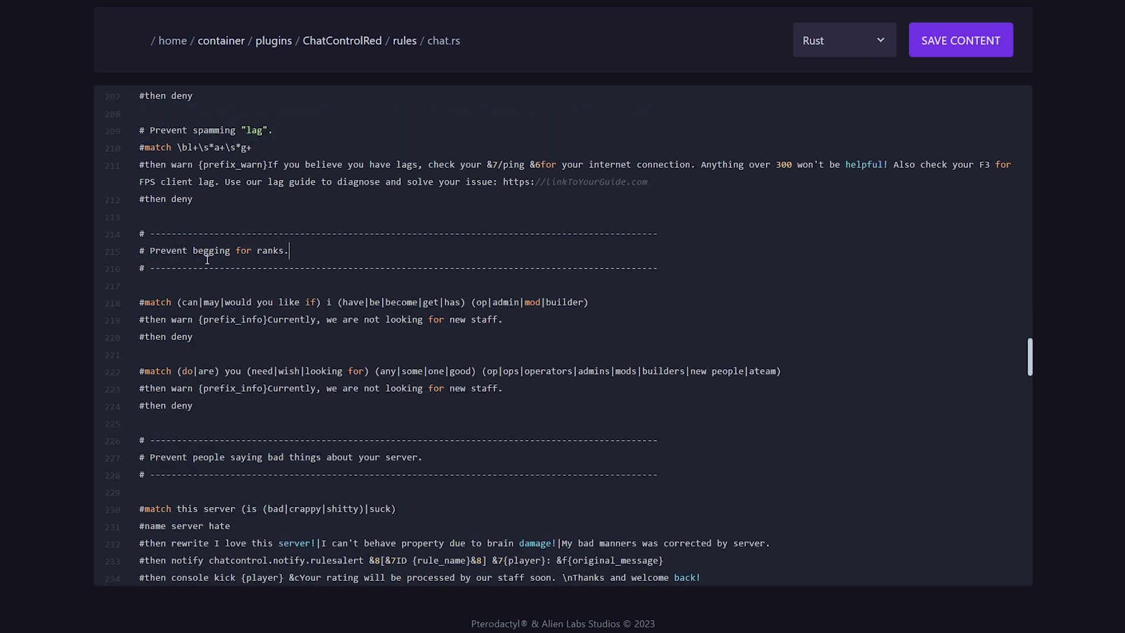
Examine the first rule against begging for ranks in chat.rs, covering its match pattern and warning message.
{"action": "left_click_drag", "start_coordinate": [178, 302], "coordinate": [585, 304]}
{"action": "double_click", "coordinate": [329, 304]}
{"action": "left_click", "coordinate": [456, 302]}
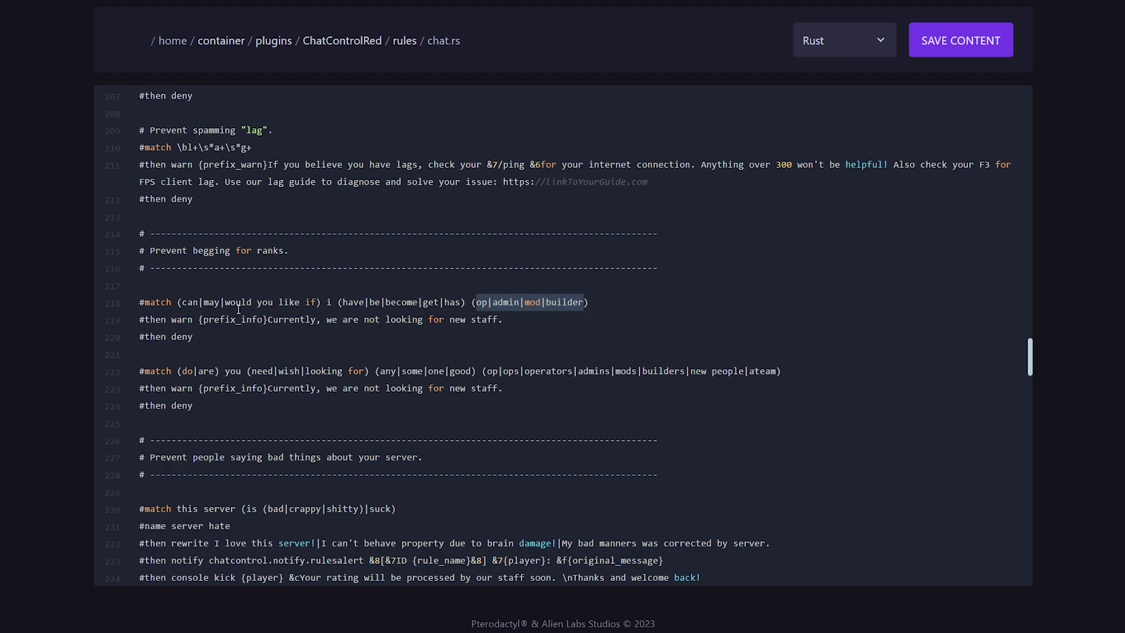
{"action": "left_click_drag", "start_coordinate": [177, 303], "coordinate": [581, 309]}
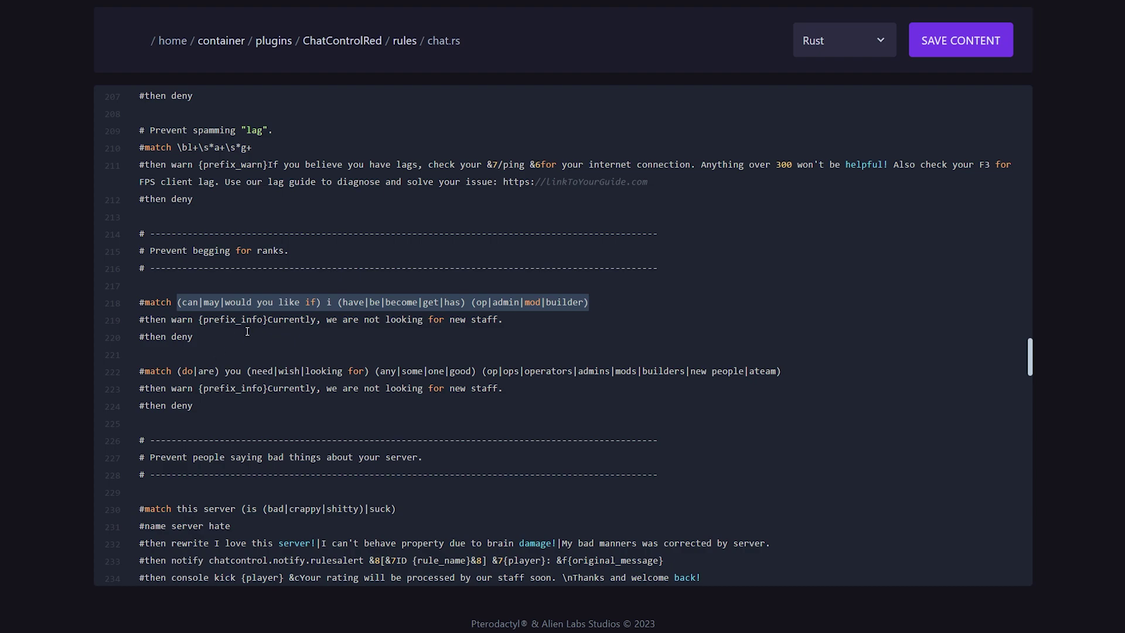
{"action": "left_click_drag", "start_coordinate": [267, 321], "coordinate": [502, 320]}
{"action": "left_click", "coordinate": [502, 319]}
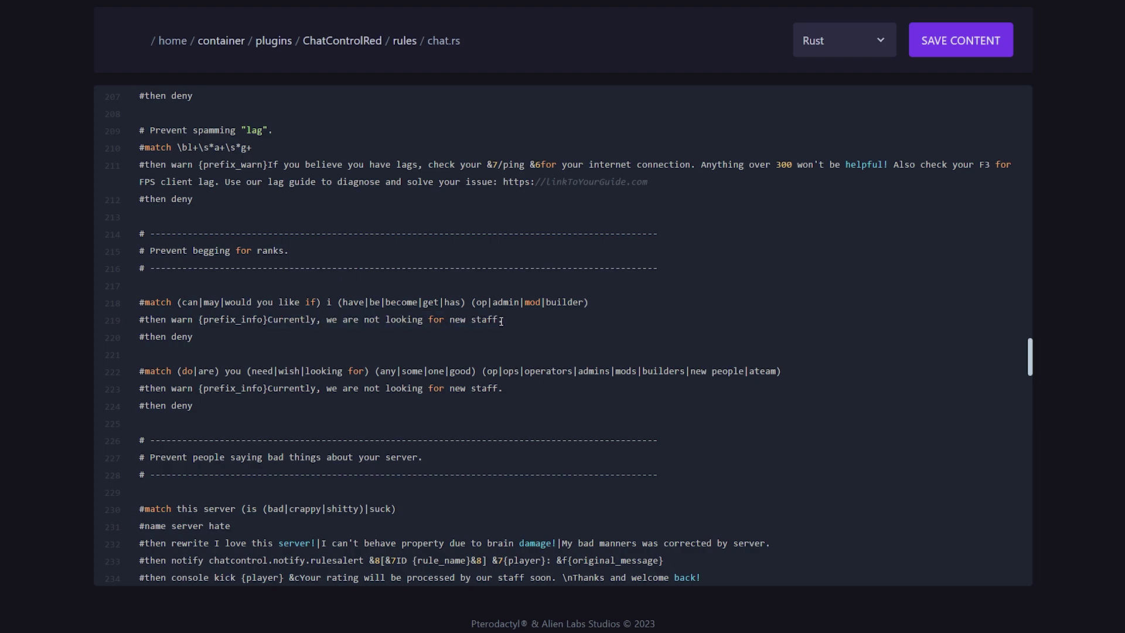
Examine the rule against saying bad things about the server, including its match pattern and rewrite text.
{"action": "scroll", "coordinate": [501, 321], "scroll_direction": "down", "scroll_amount": 5}
{"action": "left_click_drag", "start_coordinate": [150, 197], "coordinate": [362, 202]}
{"action": "left_click", "coordinate": [364, 201]}
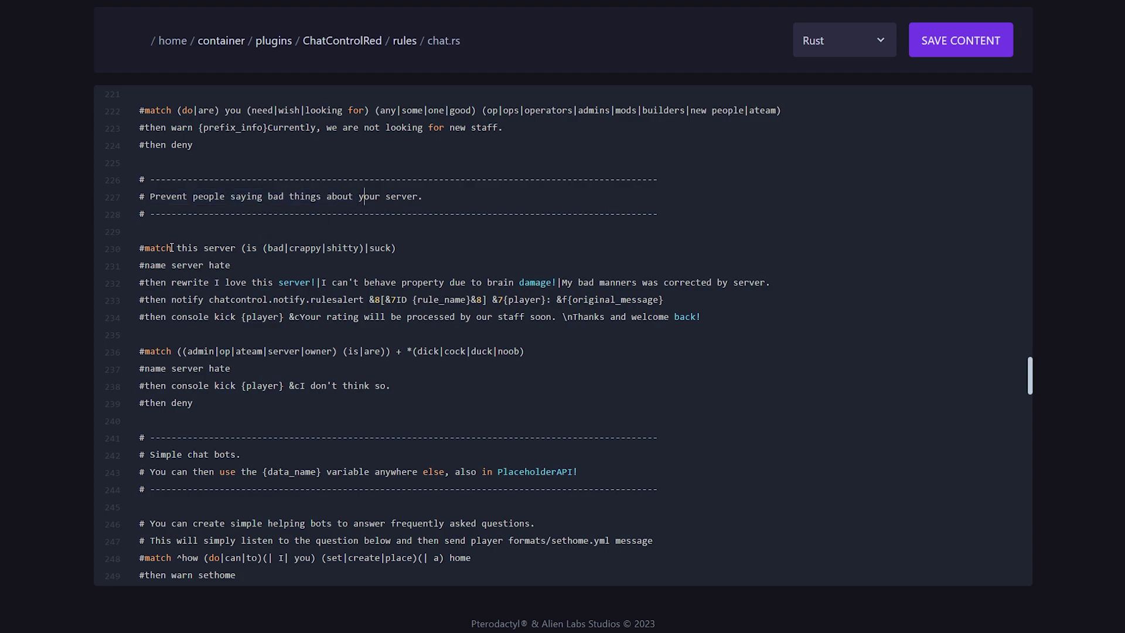
{"action": "left_click_drag", "start_coordinate": [171, 248], "coordinate": [237, 248]}
{"action": "left_click", "coordinate": [257, 248]}
{"action": "left_click_drag", "start_coordinate": [177, 286], "coordinate": [317, 282]}
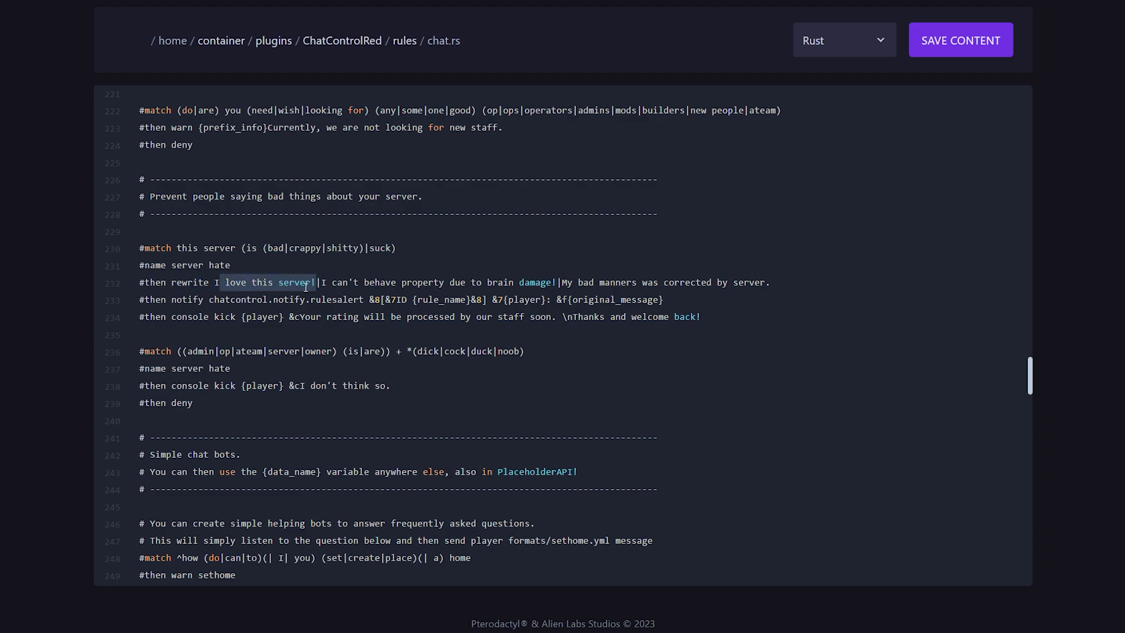
Skim the remaining rules below the server hate section and go back up to the beginning of chat.rs.
{"action": "scroll", "coordinate": [296, 284], "scroll_direction": "down", "scroll_amount": 5}
{"action": "left_click", "coordinate": [502, 406]}
{"action": "scroll", "coordinate": [460, 410], "scroll_direction": "up", "scroll_amount": 1}
{"action": "scroll", "coordinate": [453, 402], "scroll_direction": "up", "scroll_amount": 20}
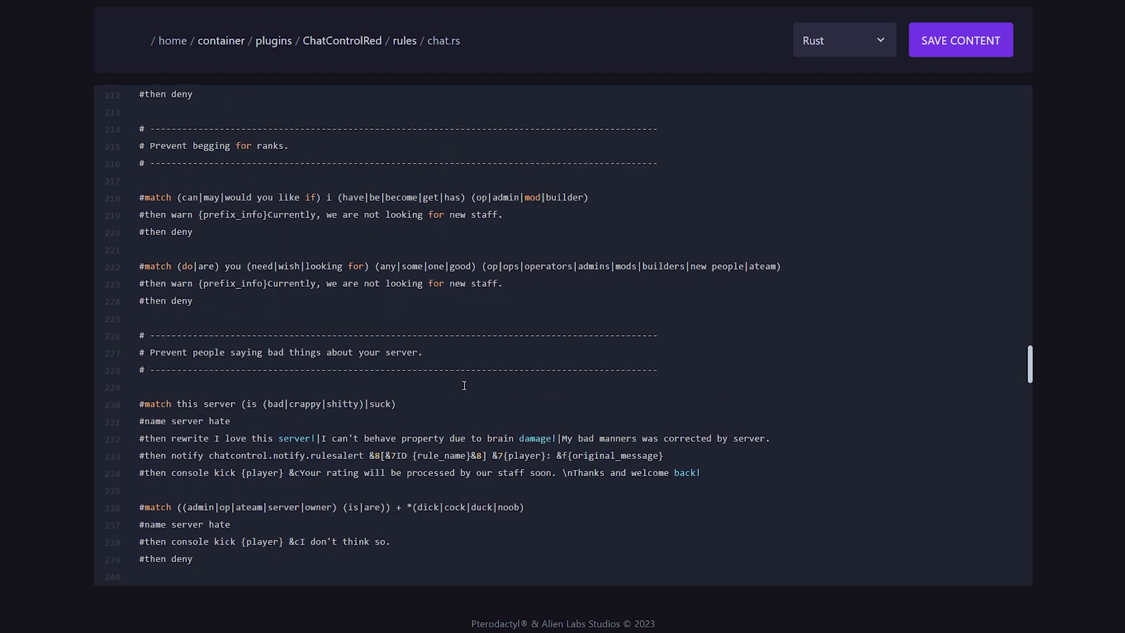
{"action": "scroll", "coordinate": [463, 345], "scroll_direction": "up", "scroll_amount": 20}
{"action": "scroll", "coordinate": [467, 344], "scroll_direction": "up", "scroll_amount": 12}
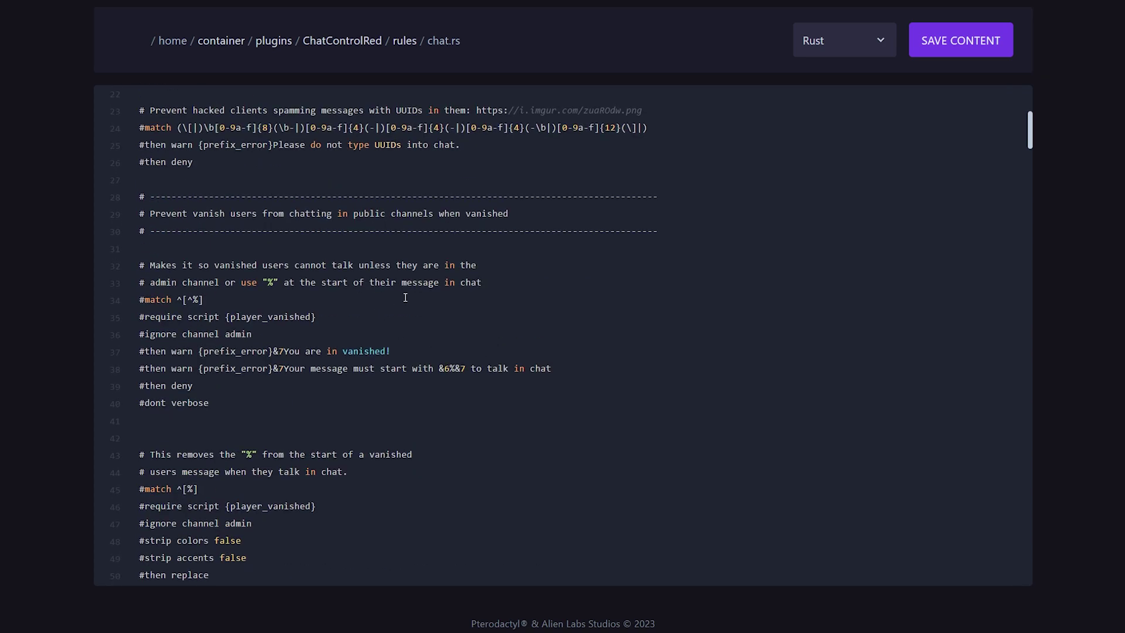
{"action": "scroll", "coordinate": [405, 298], "scroll_direction": "up", "scroll_amount": 6}
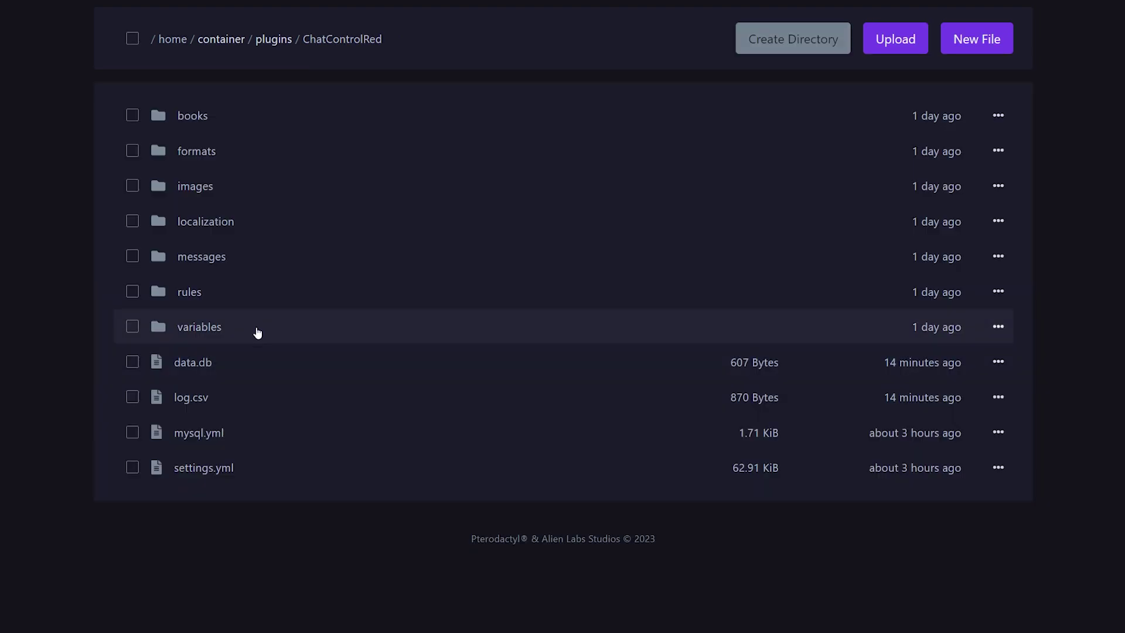
Open item.yml in the variables folder and examine the JavaScript value code with its bracket and colour settings.
{"action": "left_click", "coordinate": [254, 328]}
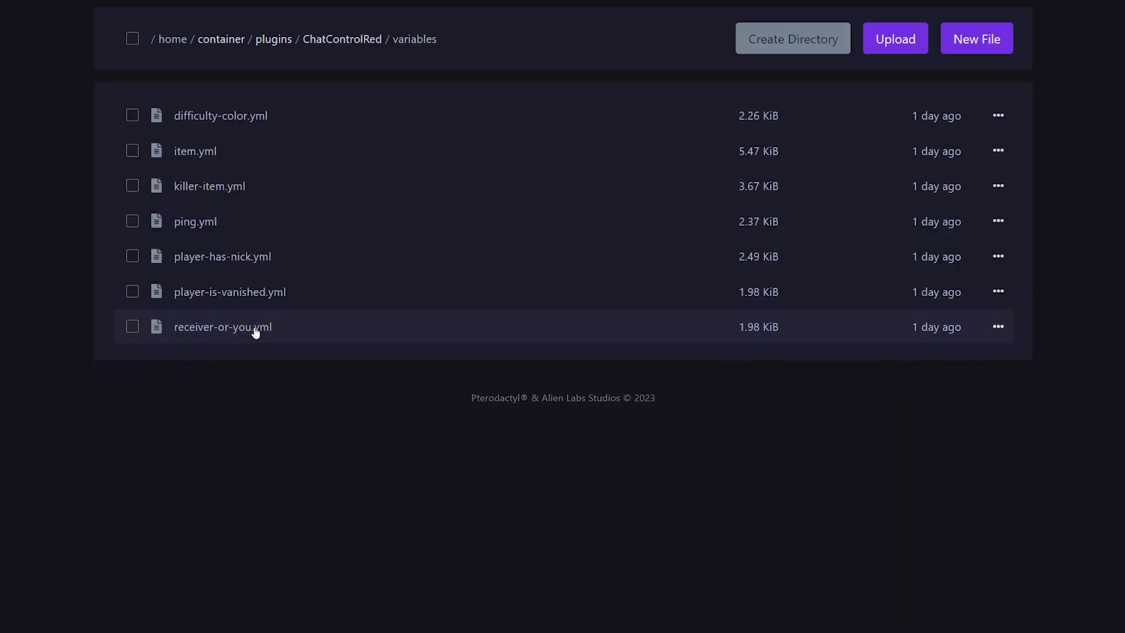
{"action": "left_click", "coordinate": [207, 150]}
{"action": "scroll", "coordinate": [463, 251], "scroll_direction": "down", "scroll_amount": 6}
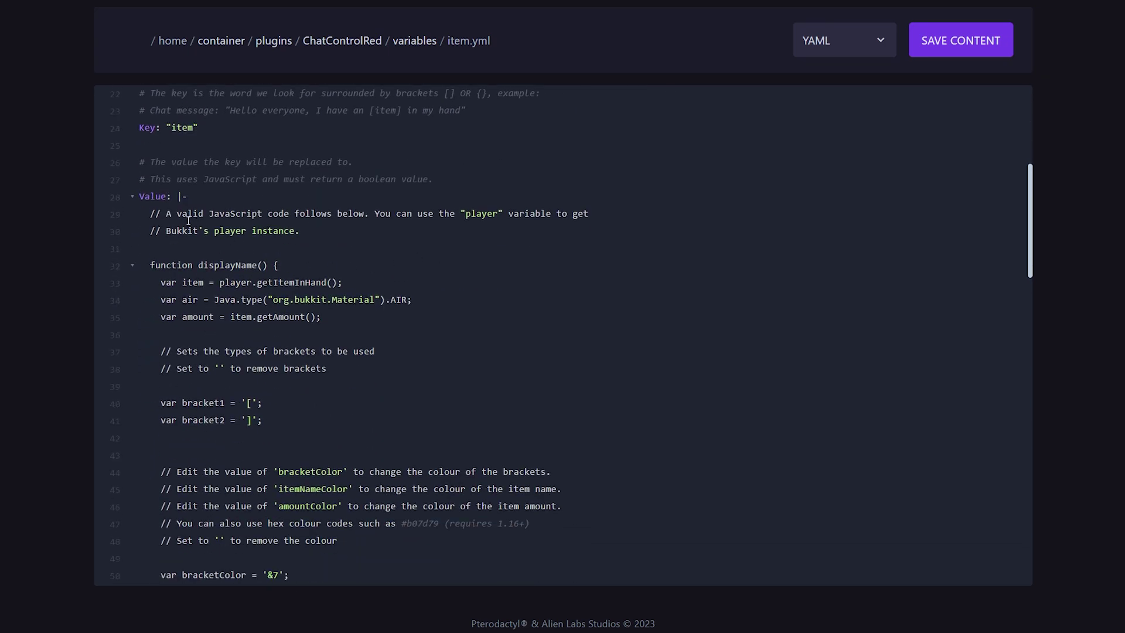
{"action": "left_click_drag", "start_coordinate": [145, 213], "coordinate": [572, 545]}
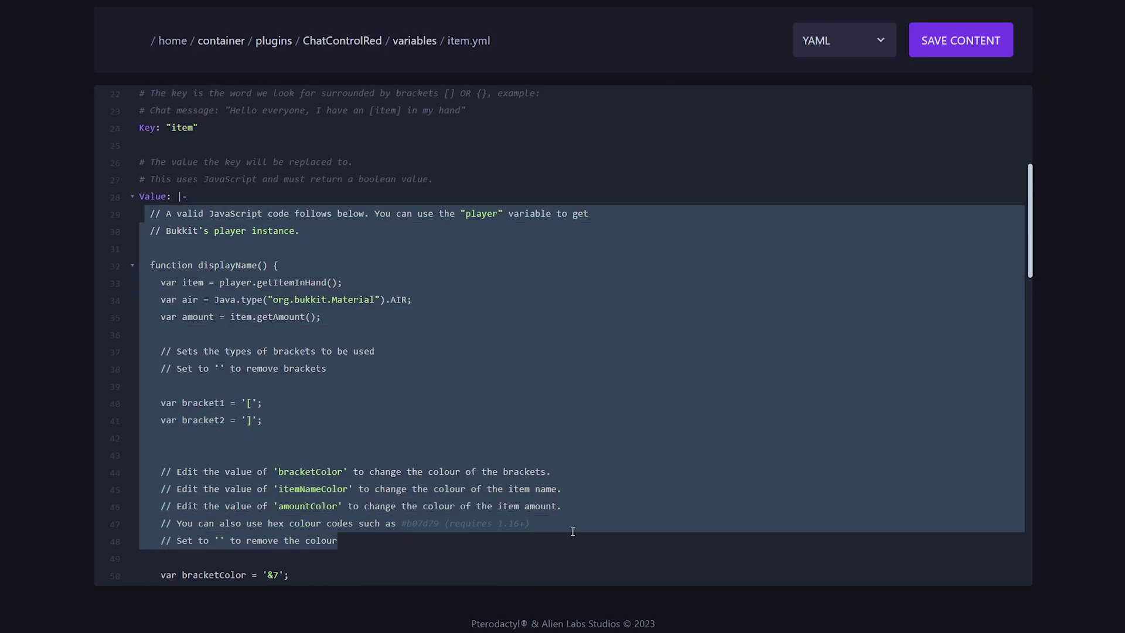
{"action": "left_click", "coordinate": [572, 531]}
{"action": "scroll", "coordinate": [572, 531], "scroll_direction": "down", "scroll_amount": 5}
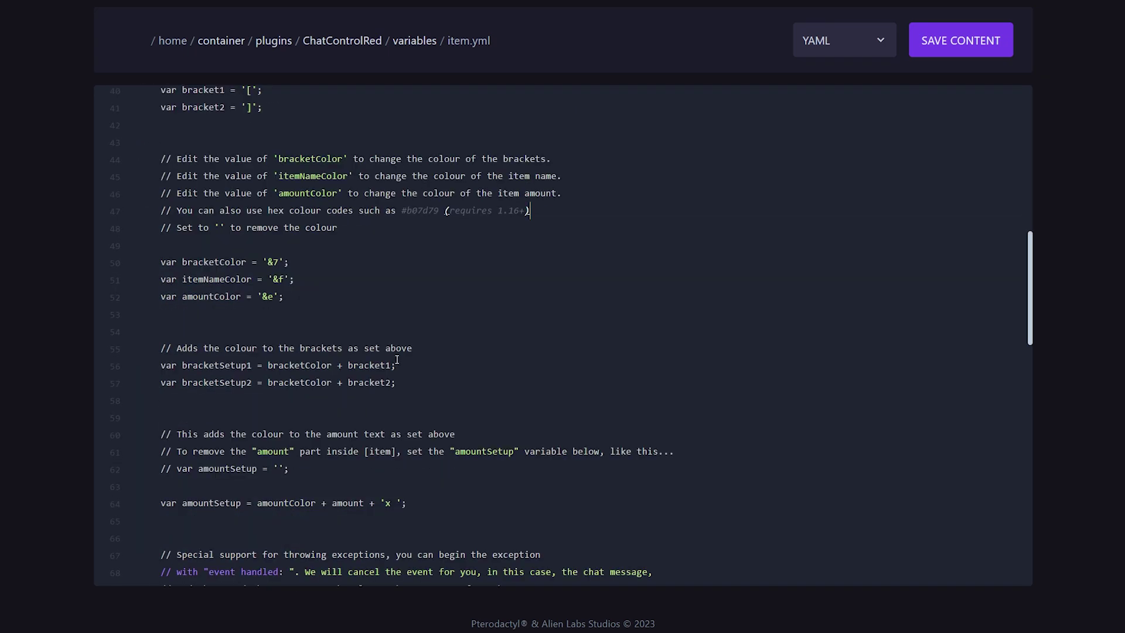
Skim the rest of item.yml, open join.rs in the messages folder and examine its first-join, player name and VIP join message examples.
{"action": "scroll", "coordinate": [466, 217], "scroll_direction": "down", "scroll_amount": 10}
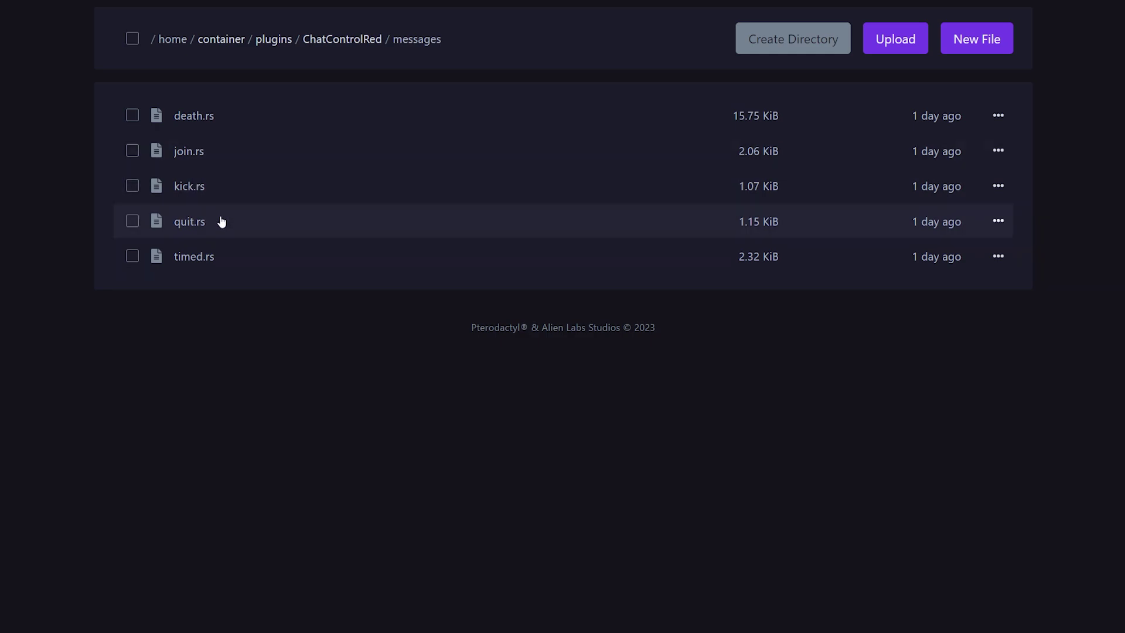
{"action": "left_click", "coordinate": [220, 152]}
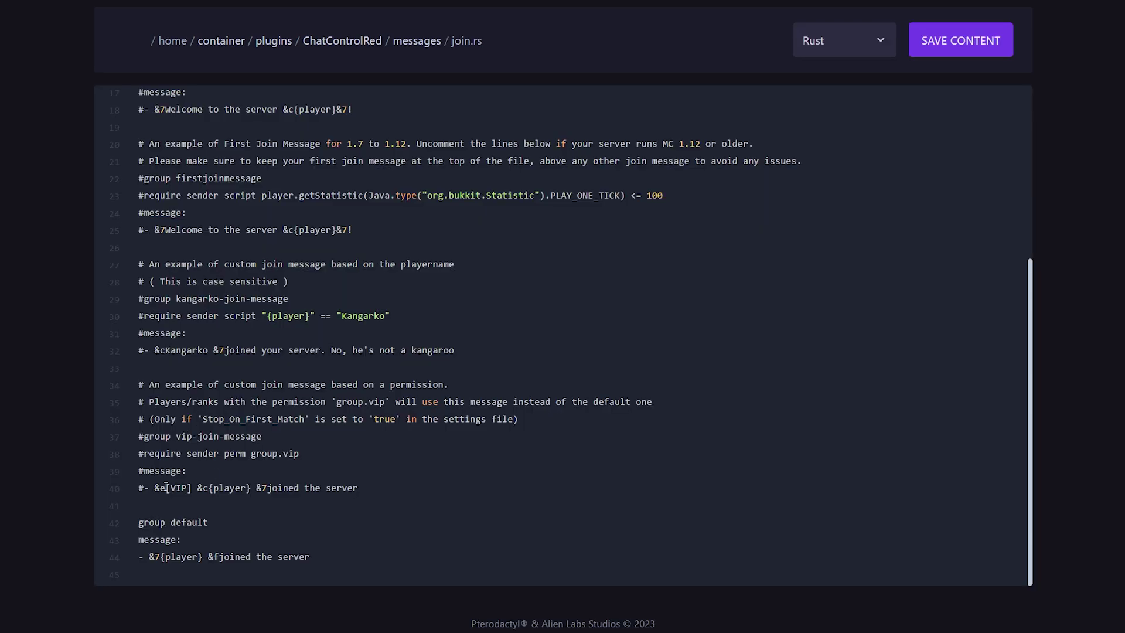
{"action": "scroll", "coordinate": [416, 523], "scroll_direction": "up", "scroll_amount": 5}
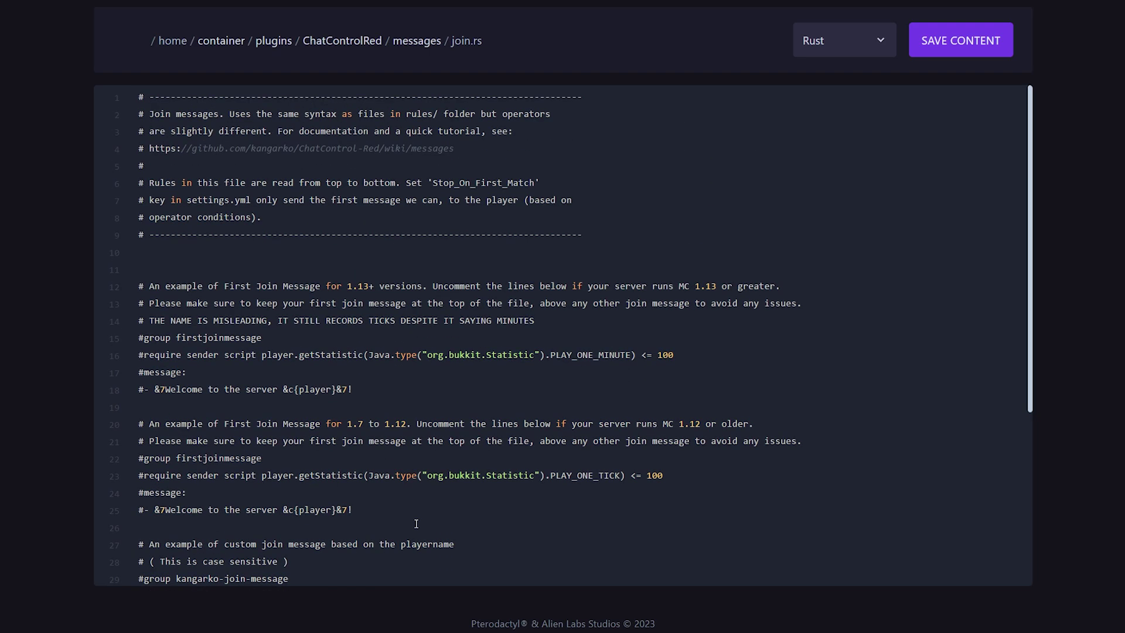
{"action": "left_click", "coordinate": [412, 42]}
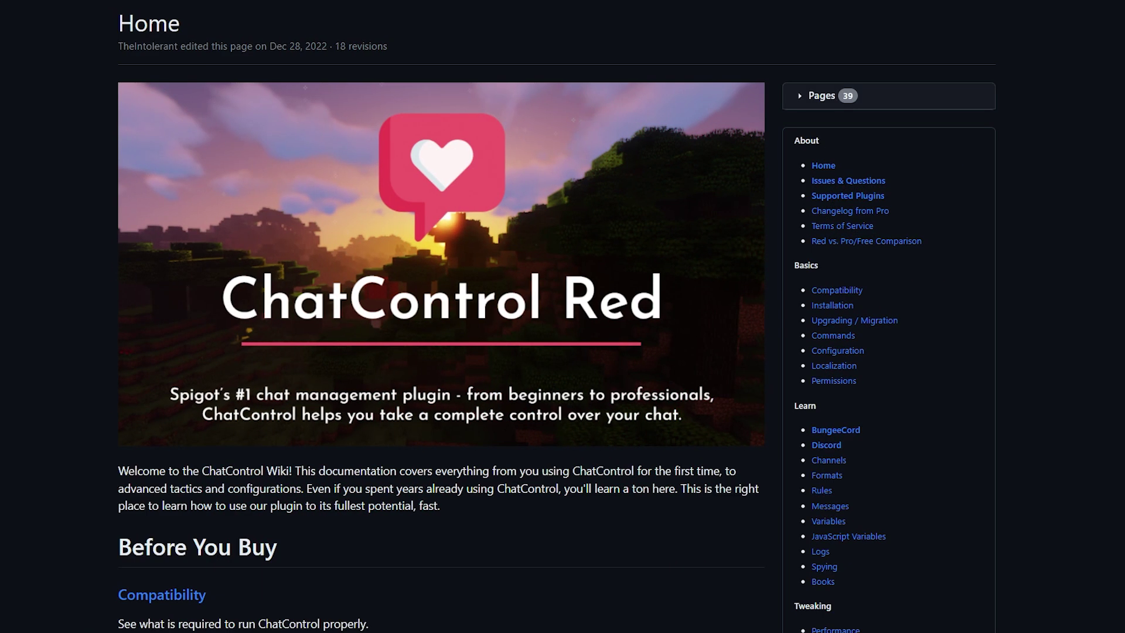
Switch to the ChatControl Red wiki on GitHub and look through the Before You Buy and The Basics sections of its home page.
{"action": "scroll", "coordinate": [556, 317], "scroll_direction": "down", "scroll_amount": 10}
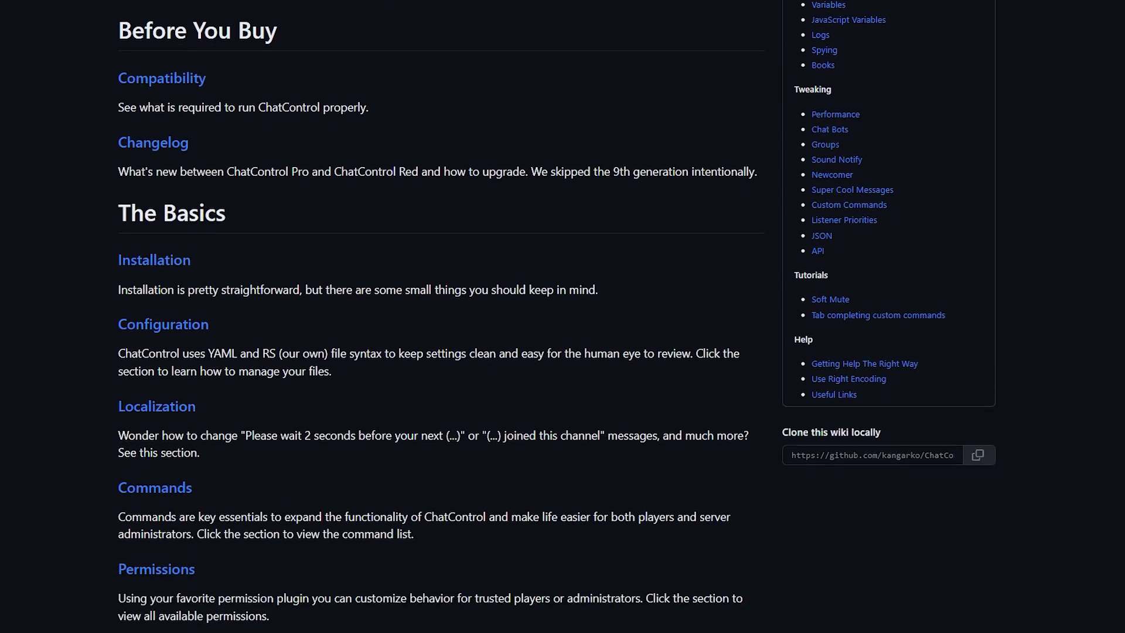
{"action": "scroll", "coordinate": [110, 259], "scroll_direction": "up", "scroll_amount": 2}
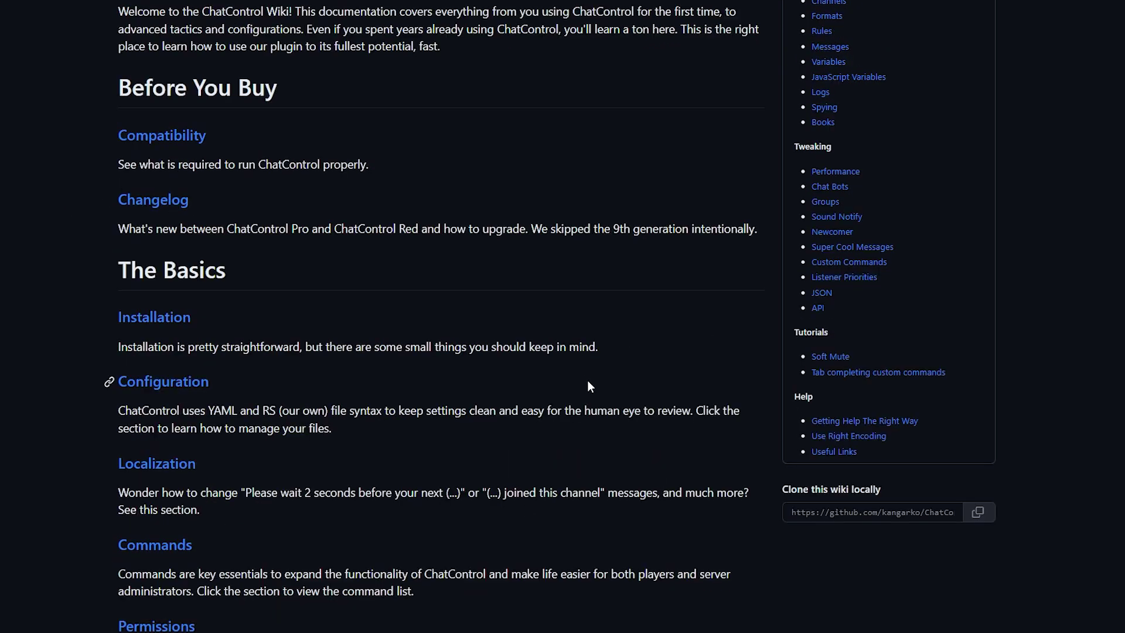
{"action": "scroll", "coordinate": [129, 387], "scroll_direction": "down", "scroll_amount": 2}
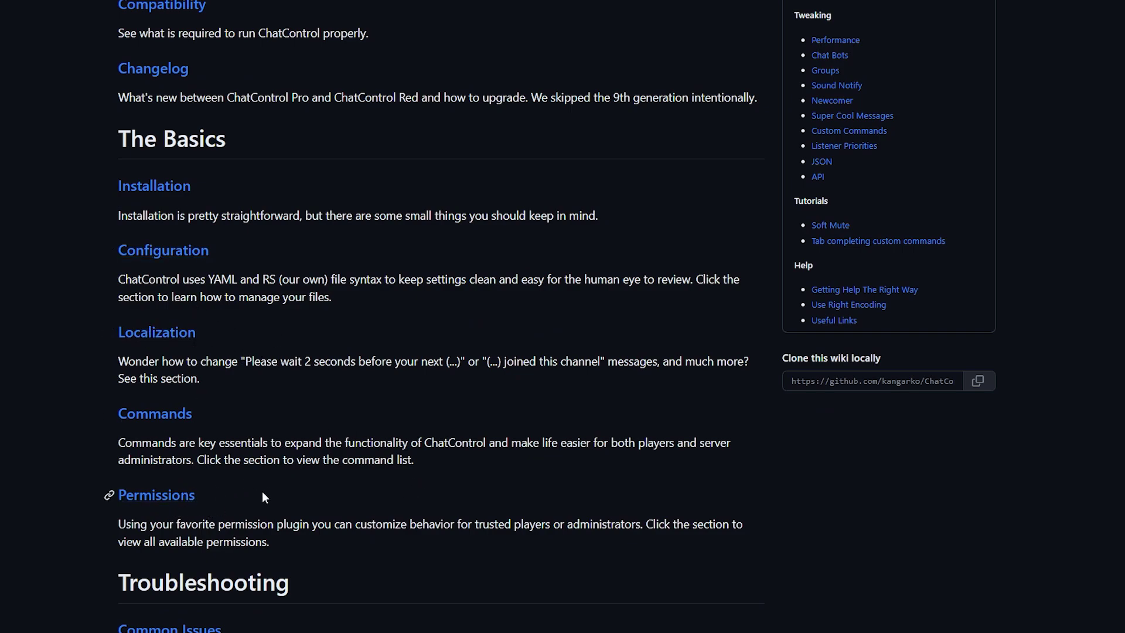
Open the wiki's Permissions page and examine the colour permissions, permissions list, default permissions and BungeeControl permissions.
{"action": "left_click", "coordinate": [190, 497]}
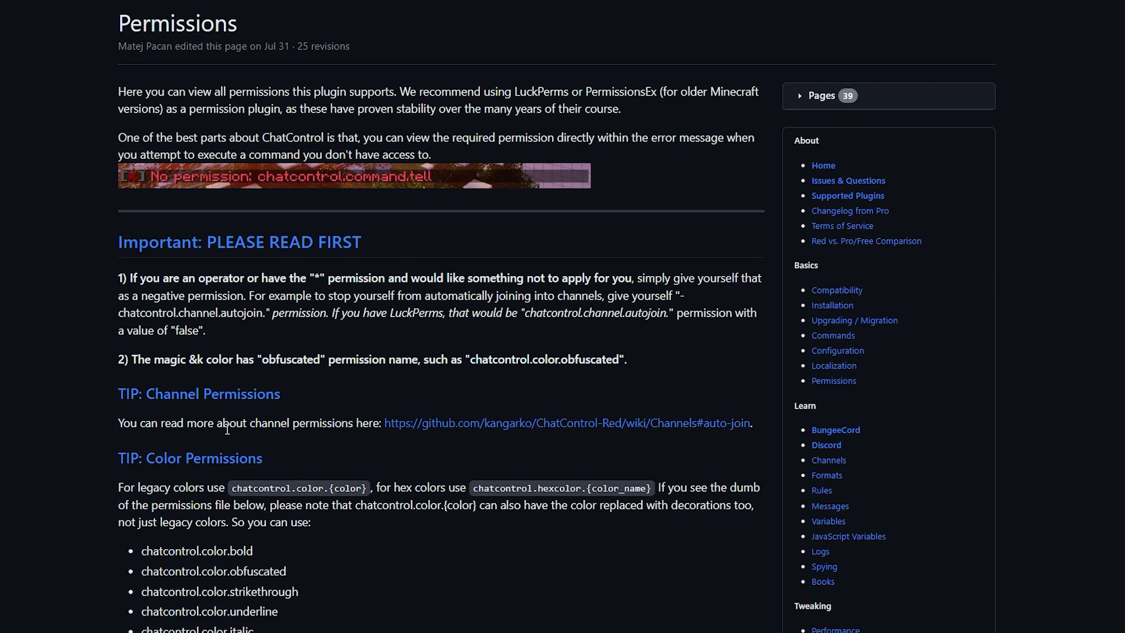
{"action": "scroll", "coordinate": [228, 429], "scroll_direction": "down", "scroll_amount": 5}
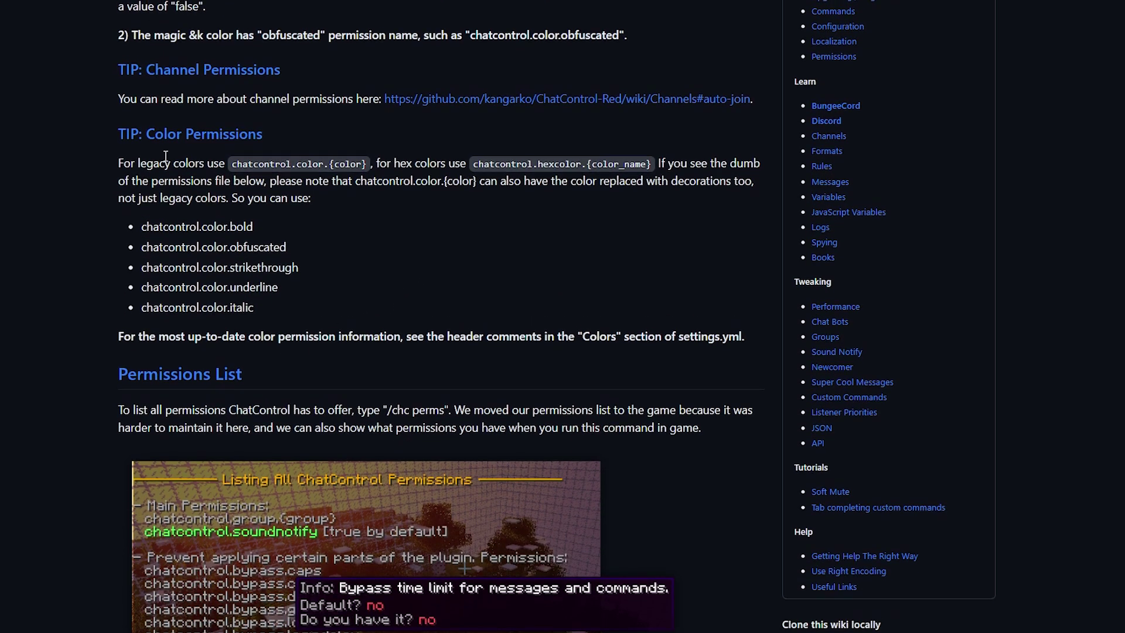
{"action": "scroll", "coordinate": [166, 156], "scroll_direction": "up", "scroll_amount": 3}
{"action": "scroll", "coordinate": [88, 156], "scroll_direction": "down", "scroll_amount": 9}
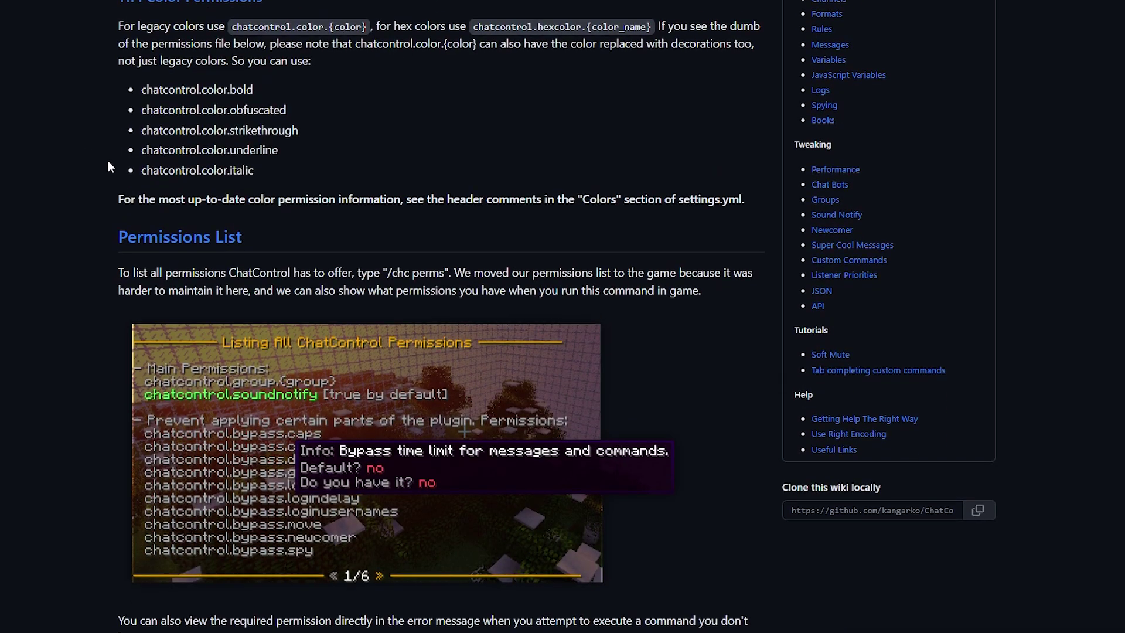
{"action": "scroll", "coordinate": [123, 196], "scroll_direction": "down", "scroll_amount": 2}
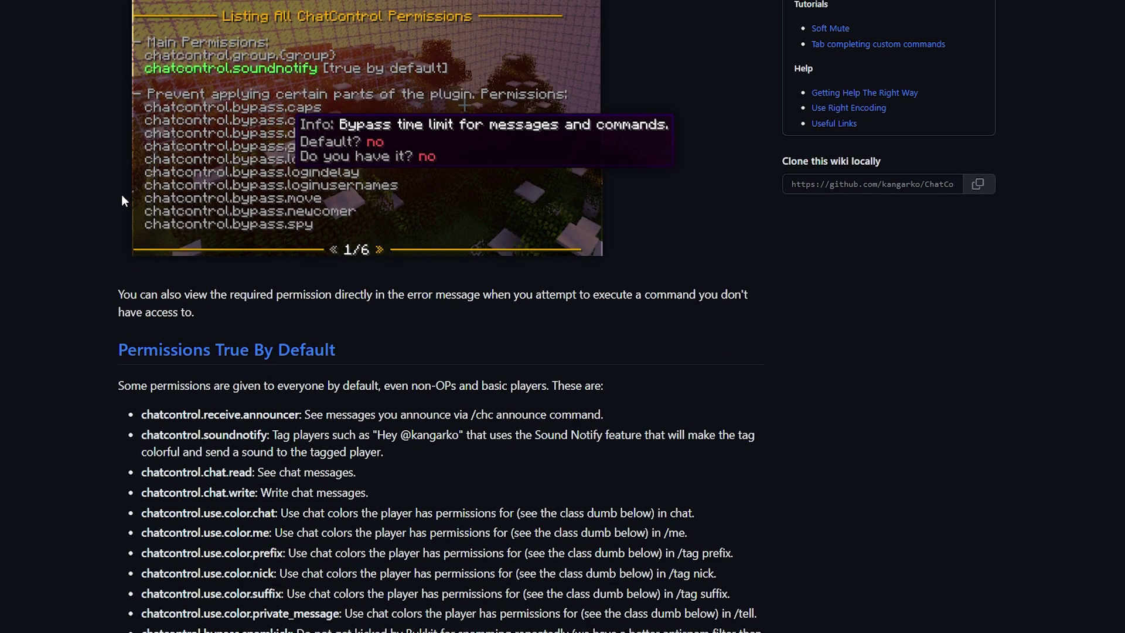
{"action": "scroll", "coordinate": [122, 202], "scroll_direction": "down", "scroll_amount": 10}
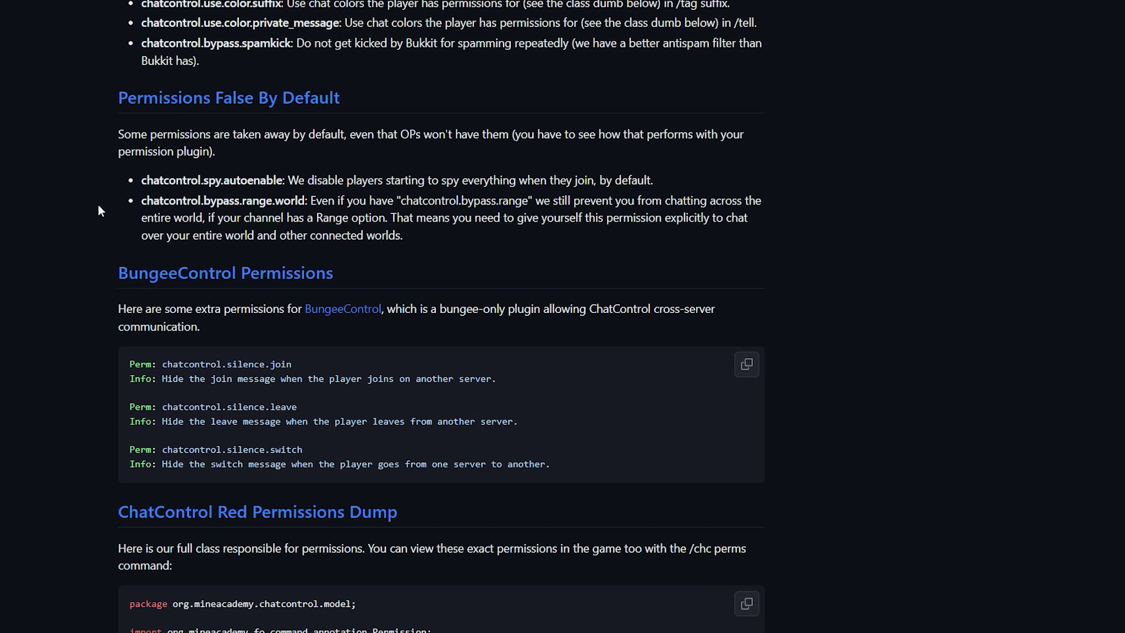